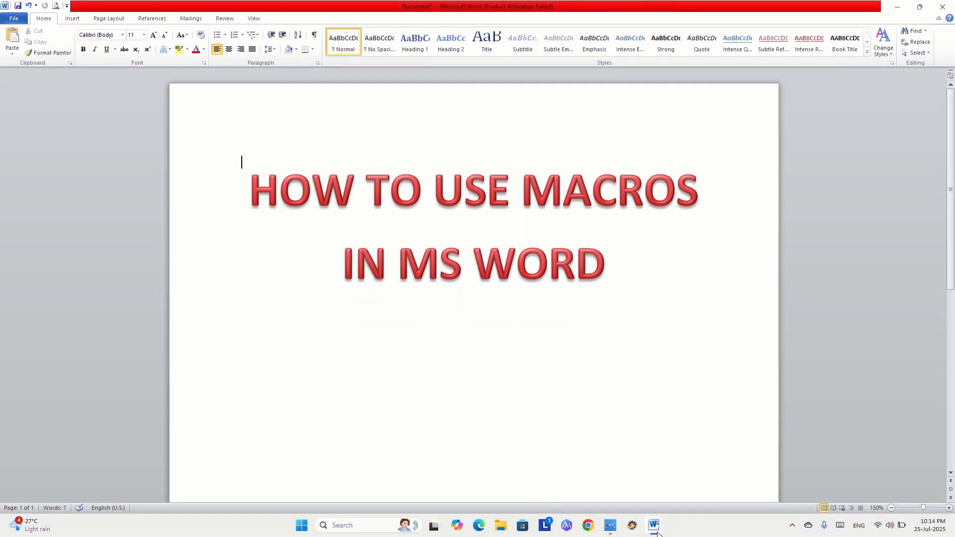
- Switch to the Document2 window, look over its text and check which macro commands are available
mouse_move(657, 533)
click(668, 496)
scroll(341, 291, down, 3)
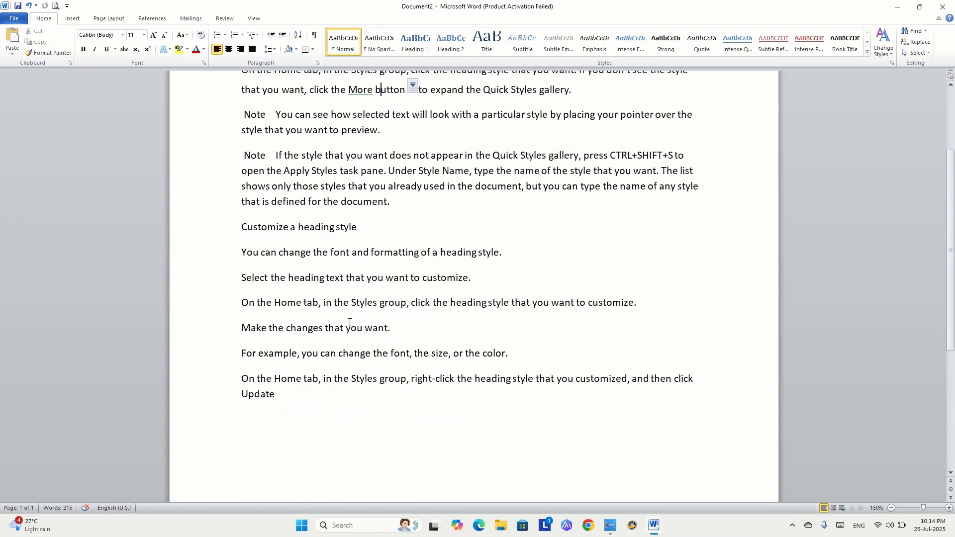
scroll(321, 360, up, 3)
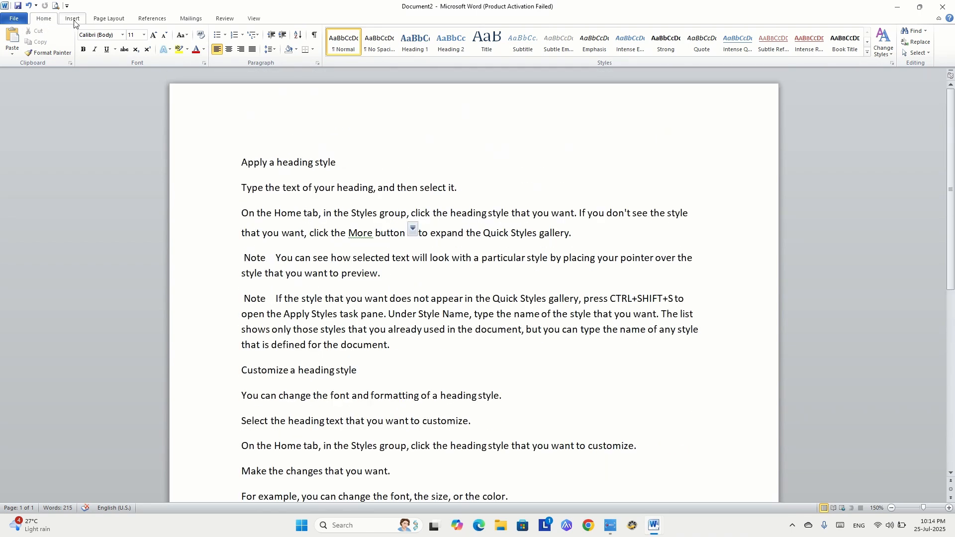
click(254, 20)
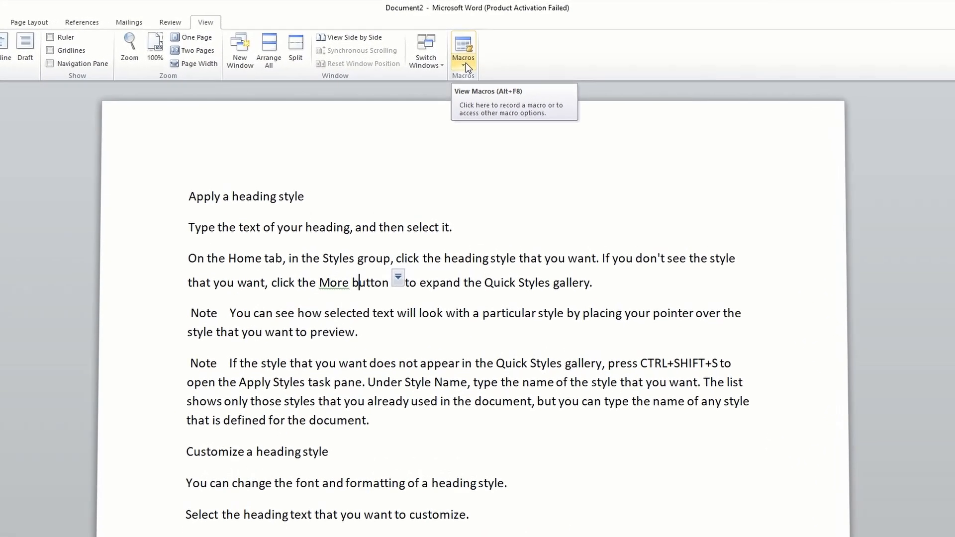
click(465, 63)
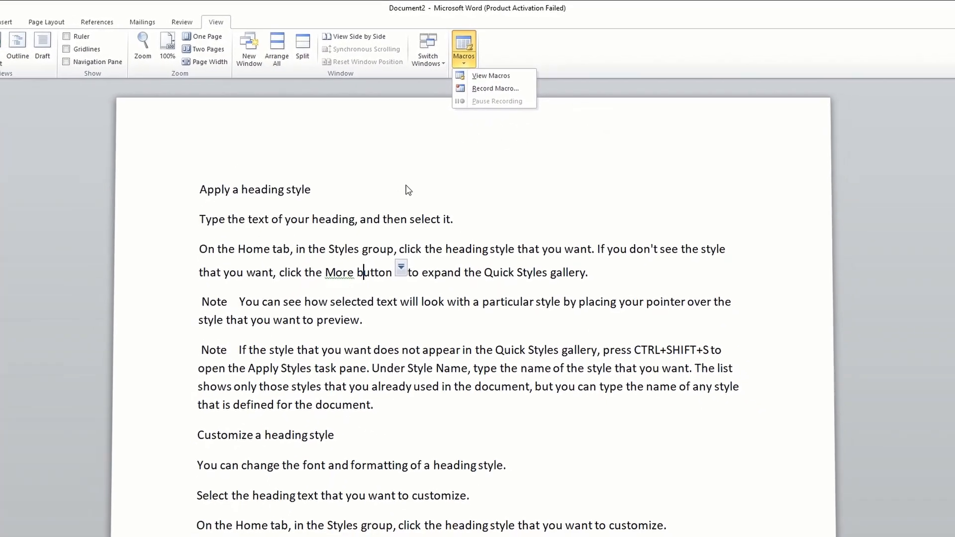
click(390, 209)
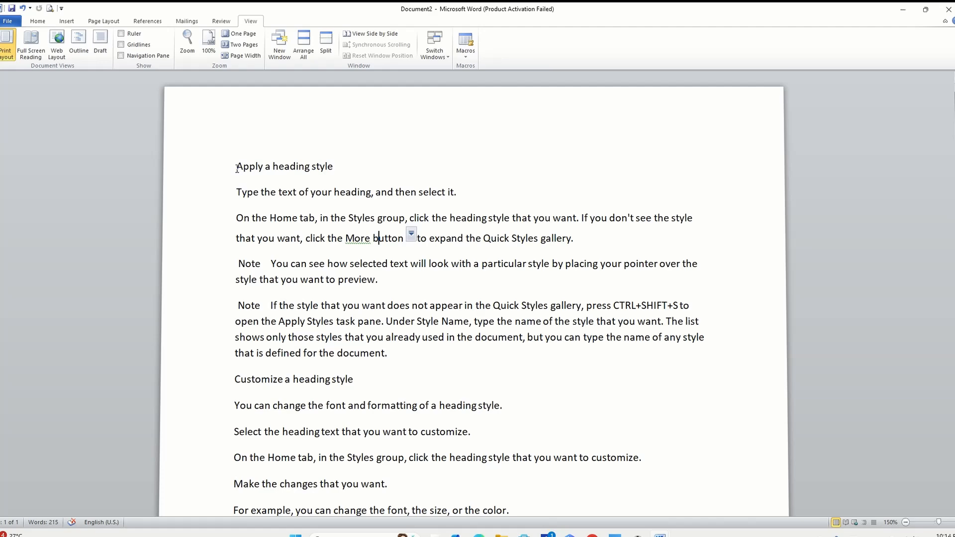
- Select the "Apply a heading style" line and start recording a macro named ASDF, stored in All Documents (Normal.dotm)
drag(236, 169, 241, 168)
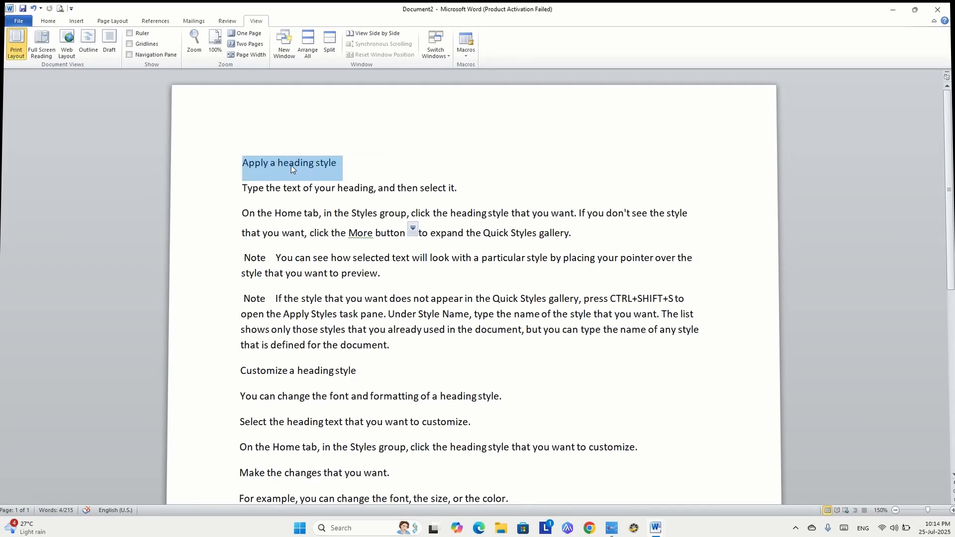
click(469, 51)
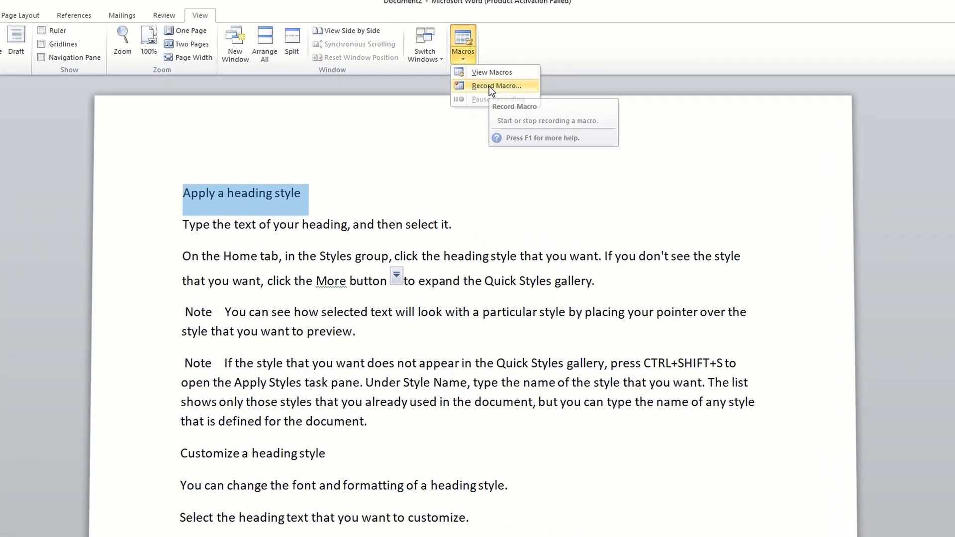
click(488, 86)
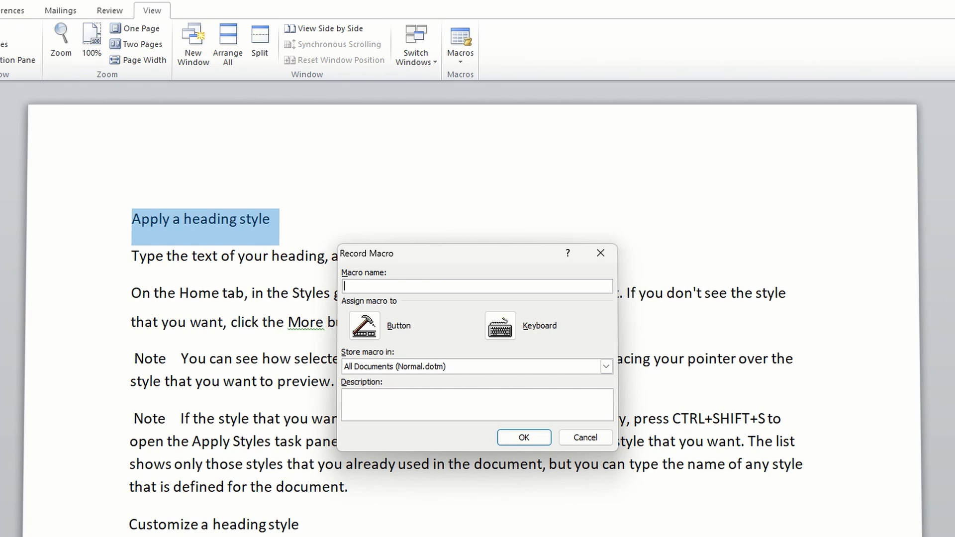
text(ASDF)
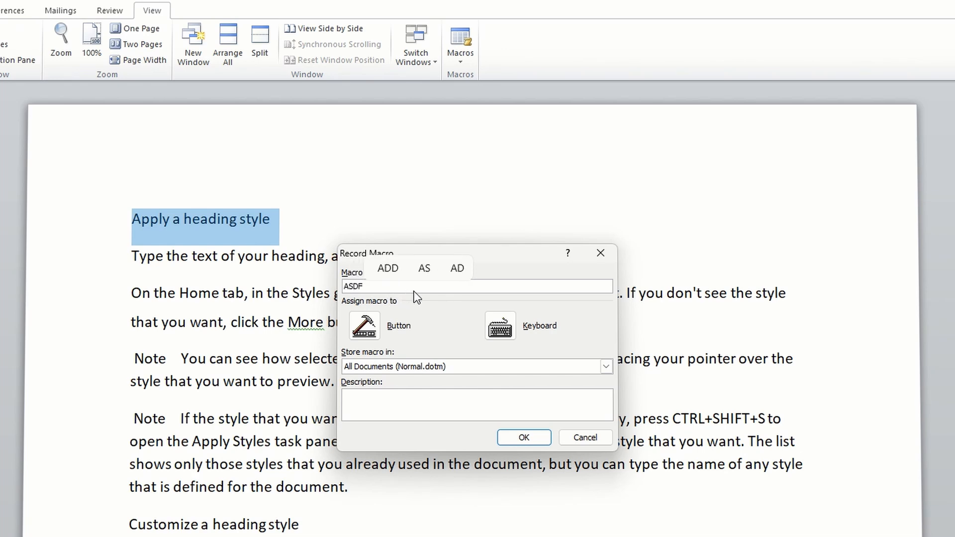
click(524, 437)
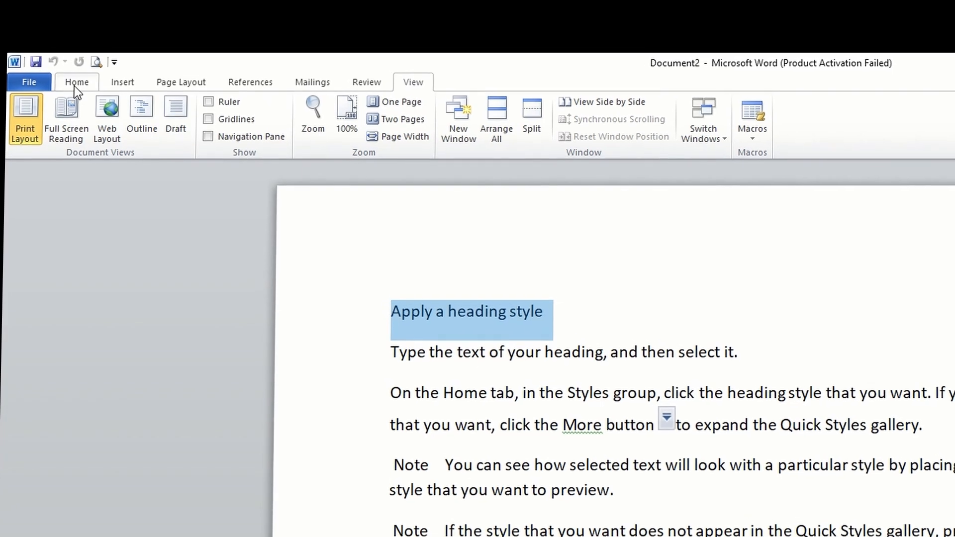
- Change the font of the selected "Apply a heading style" line to Algerian
click(74, 83)
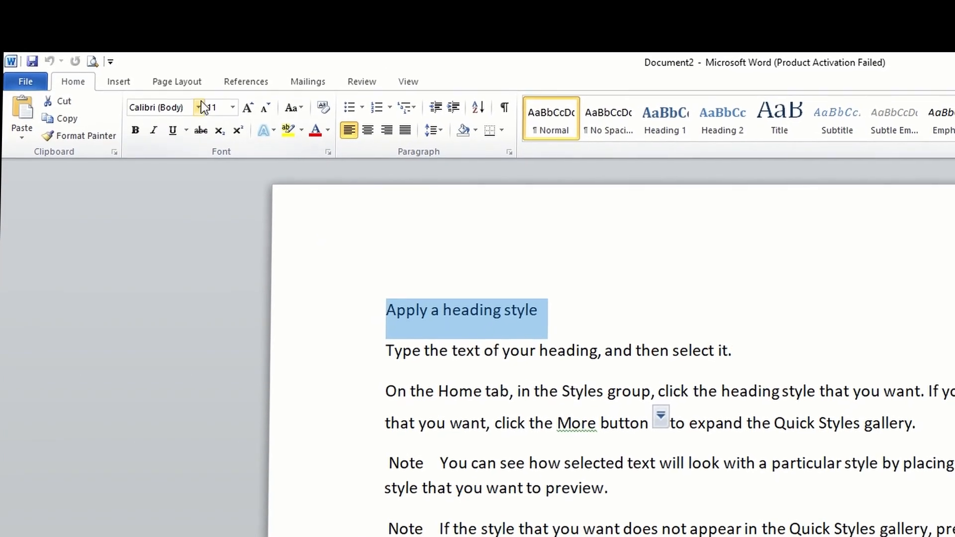
click(199, 105)
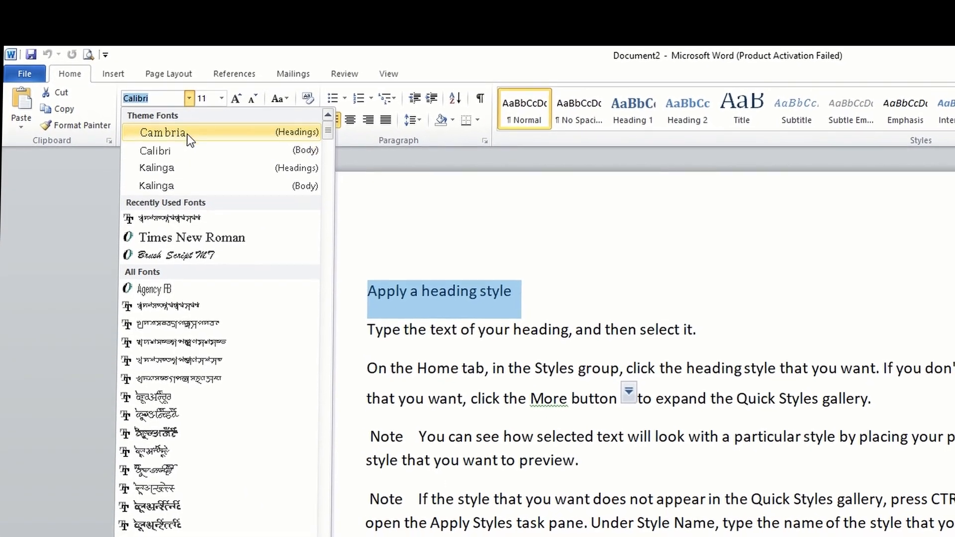
click(191, 237)
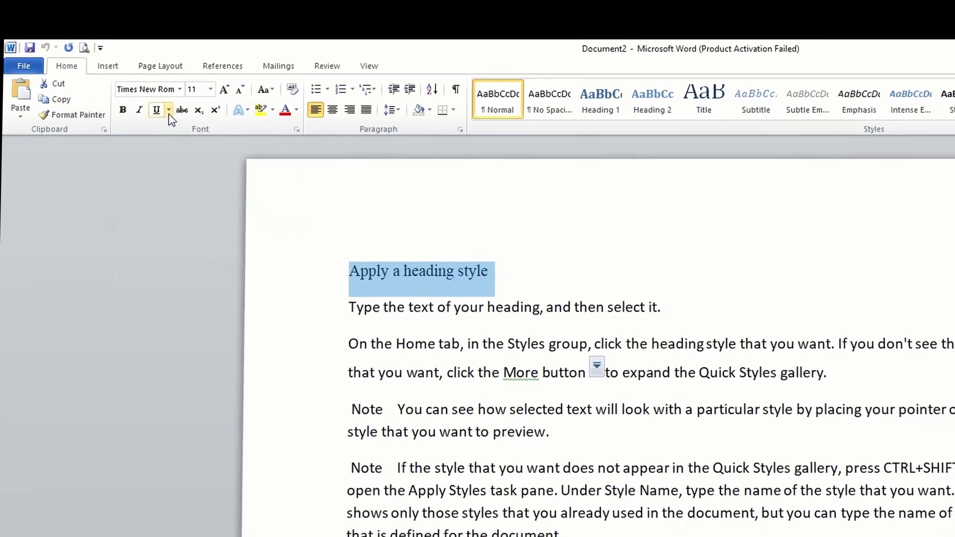
click(179, 89)
scroll(199, 323, down, 10)
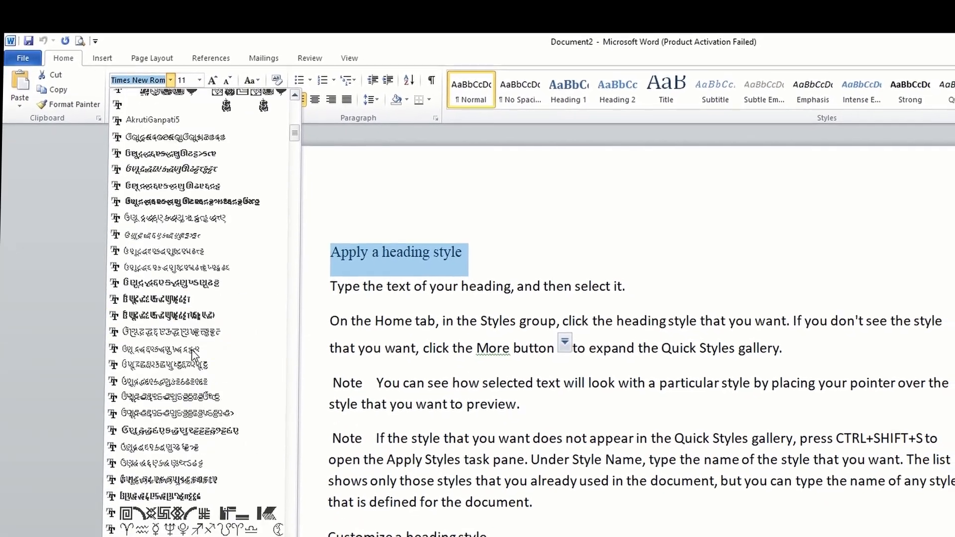
scroll(193, 354, down, 10)
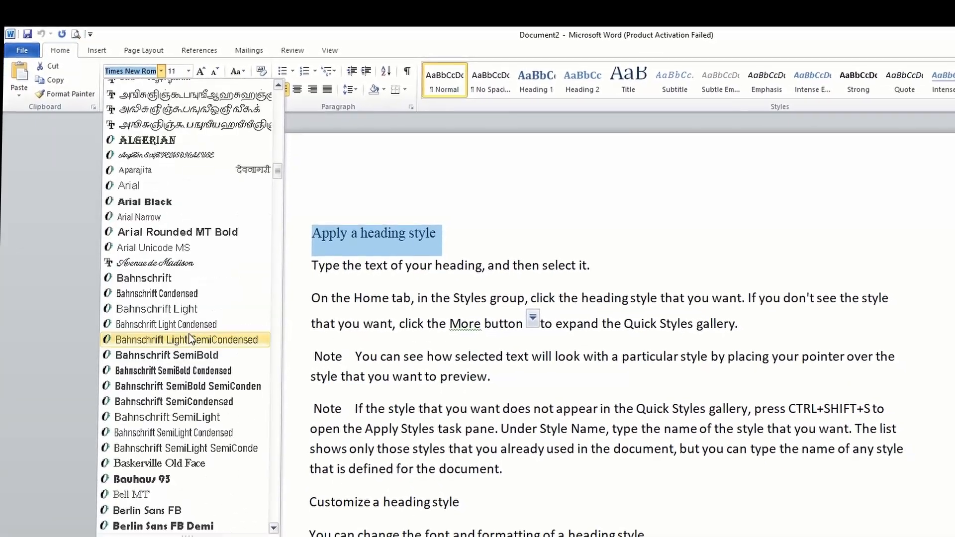
click(149, 140)
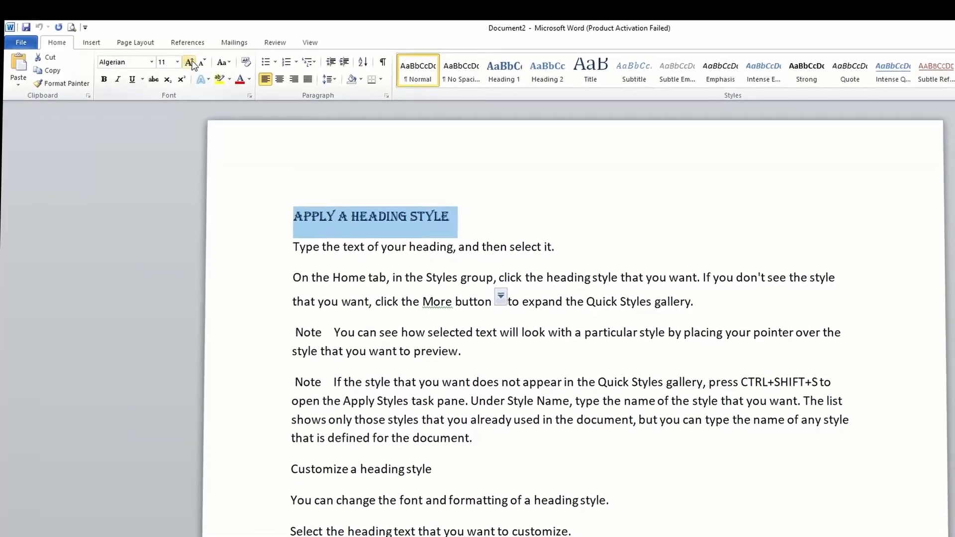
- Enlarge the selected heading to 20 pt and make it underlined and bold
click(190, 62)
click(189, 62)
click(190, 62)
click(189, 63)
click(189, 62)
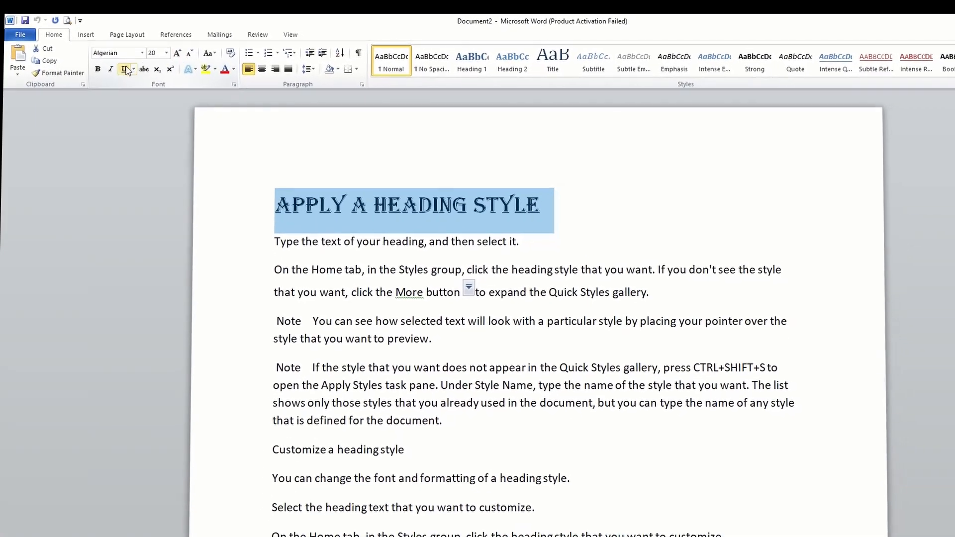
click(127, 70)
click(97, 69)
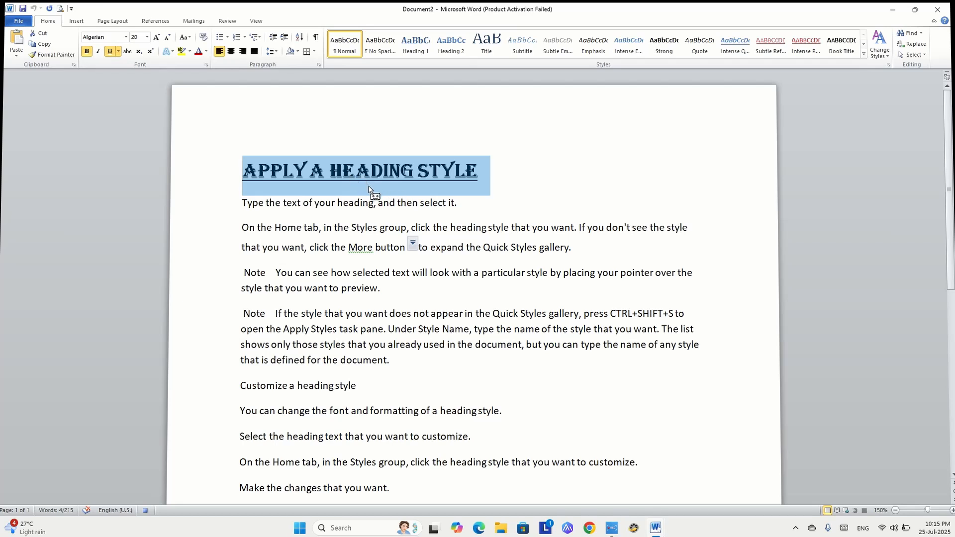
- Stop the macro recording and deselect the formatted heading
click(257, 21)
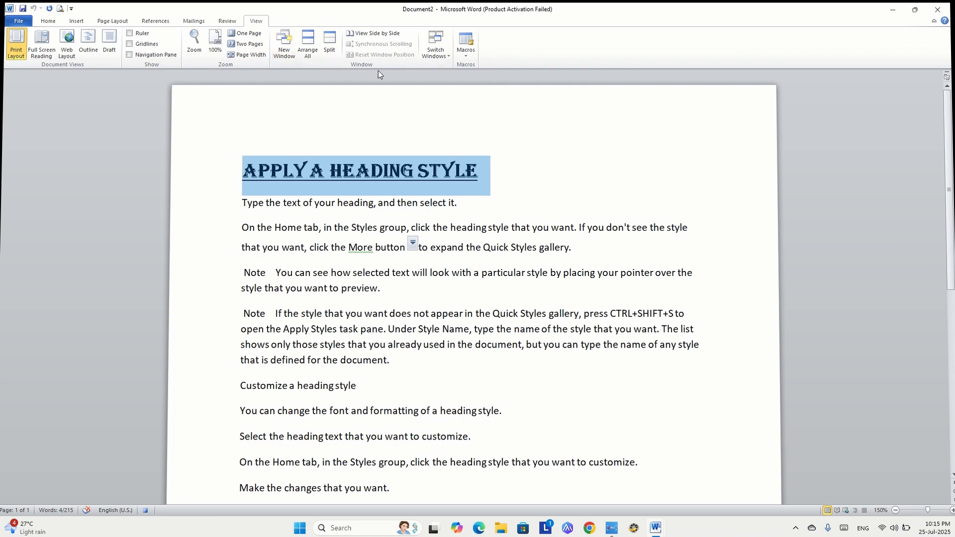
click(466, 52)
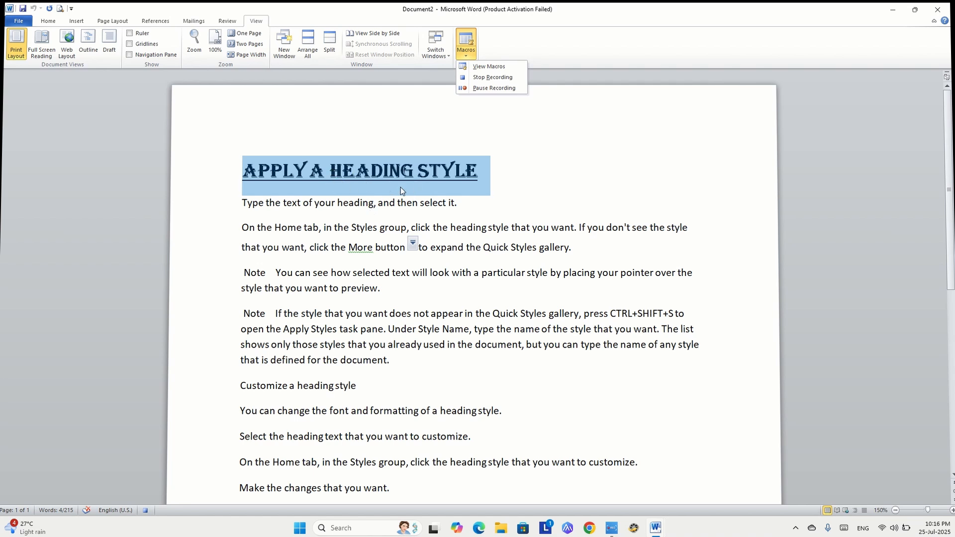
click(491, 78)
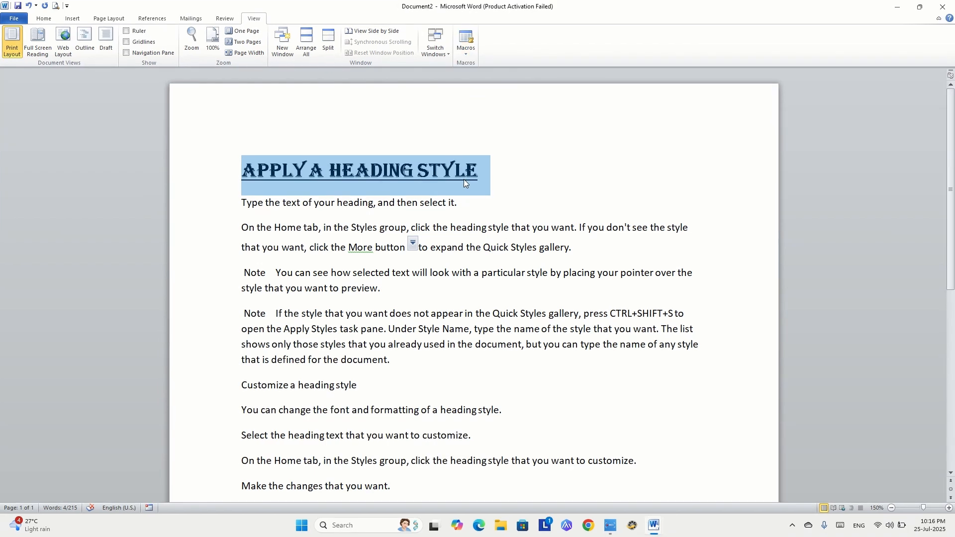
click(412, 191)
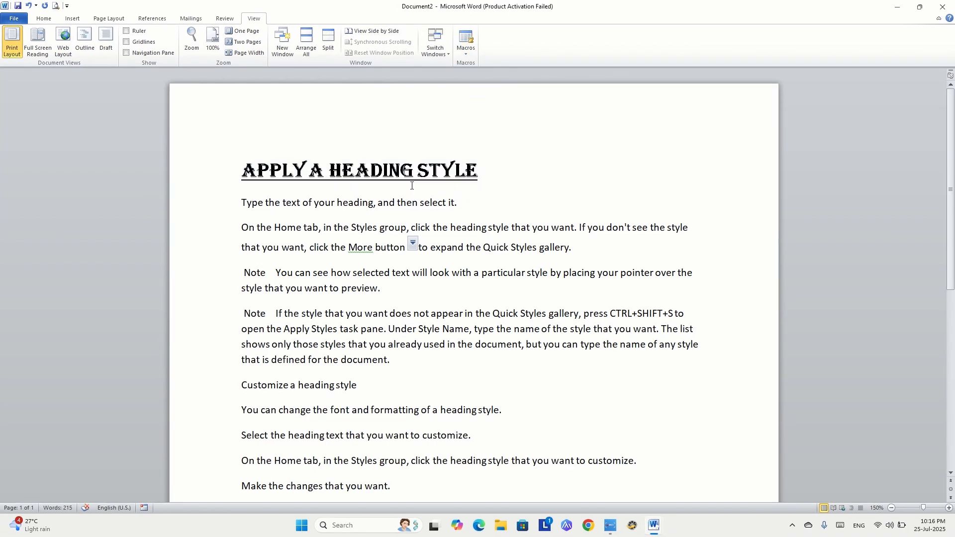
triple_click(412, 185)
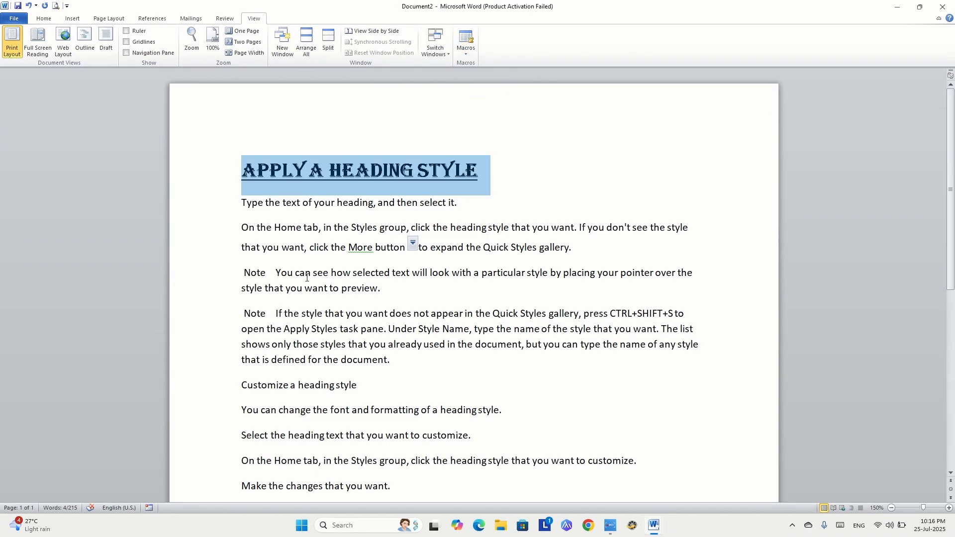
click(256, 171)
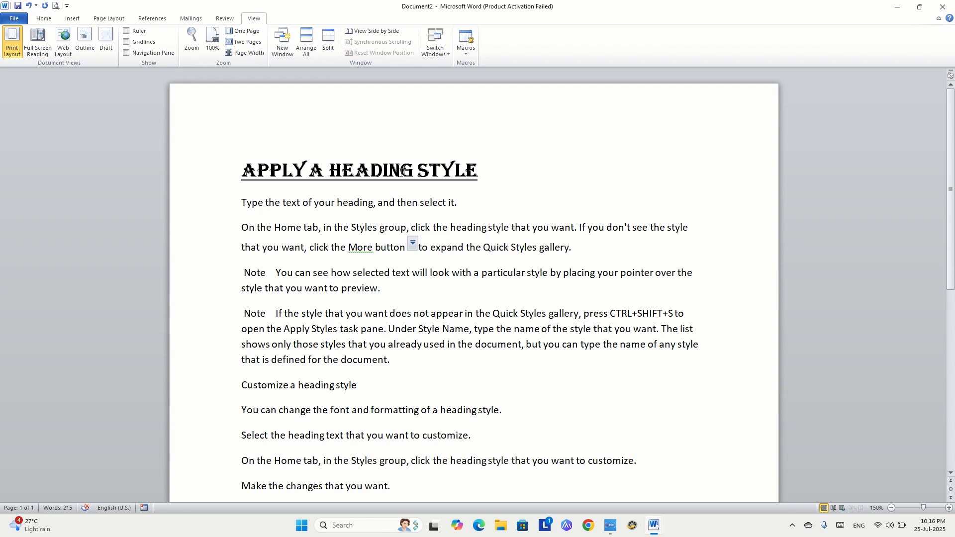
- Run the ASDF macro on the "Customize a heading style" line and compare it with the first heading
scroll(333, 310, down, 3)
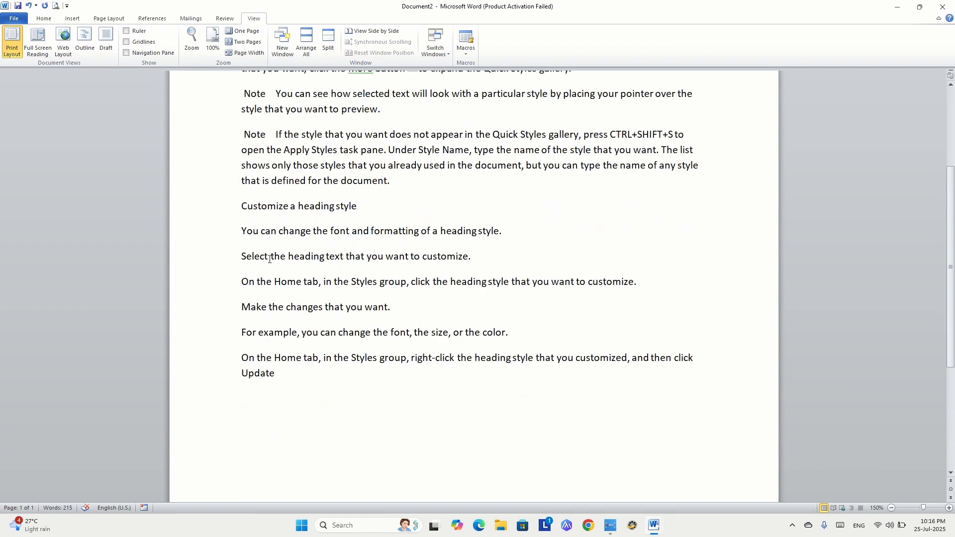
drag(243, 209, 362, 209)
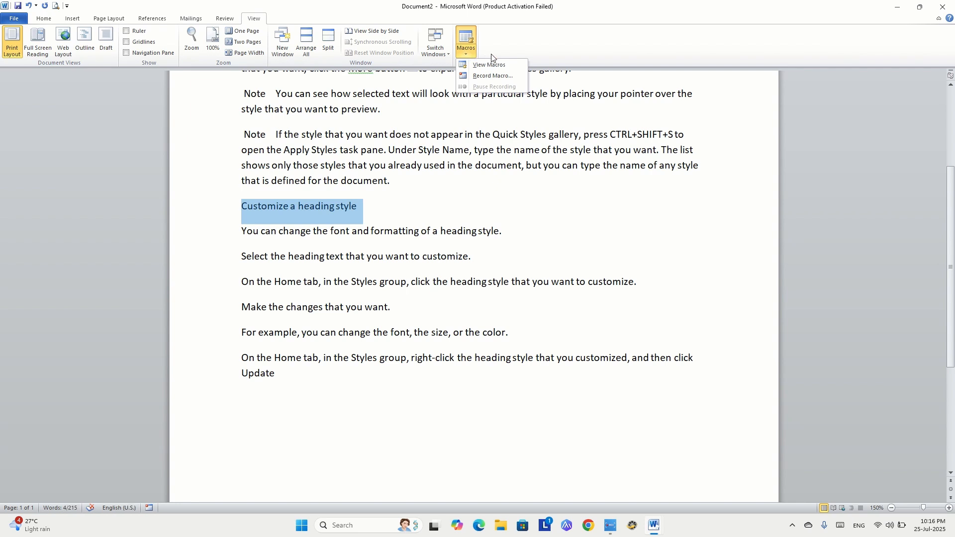
click(495, 65)
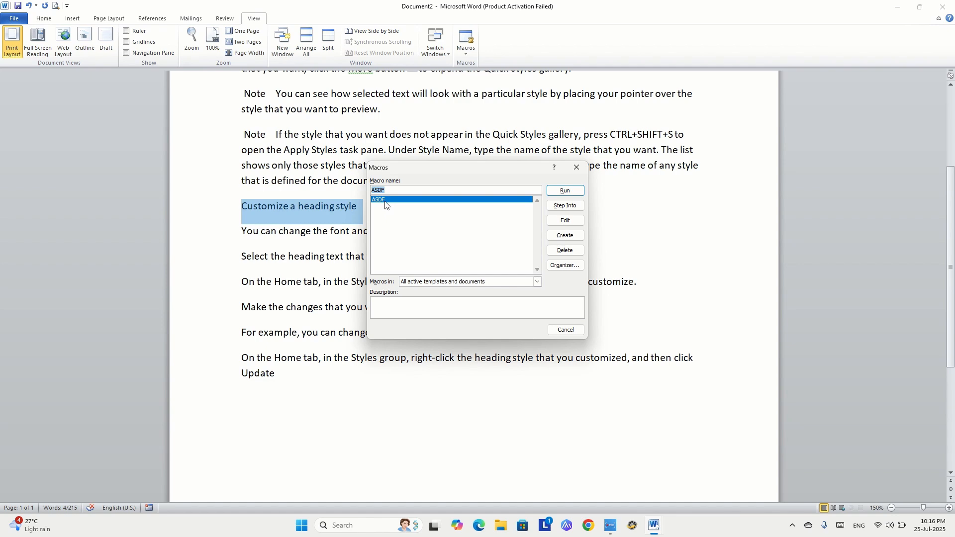
click(575, 193)
scroll(392, 231, up, 5)
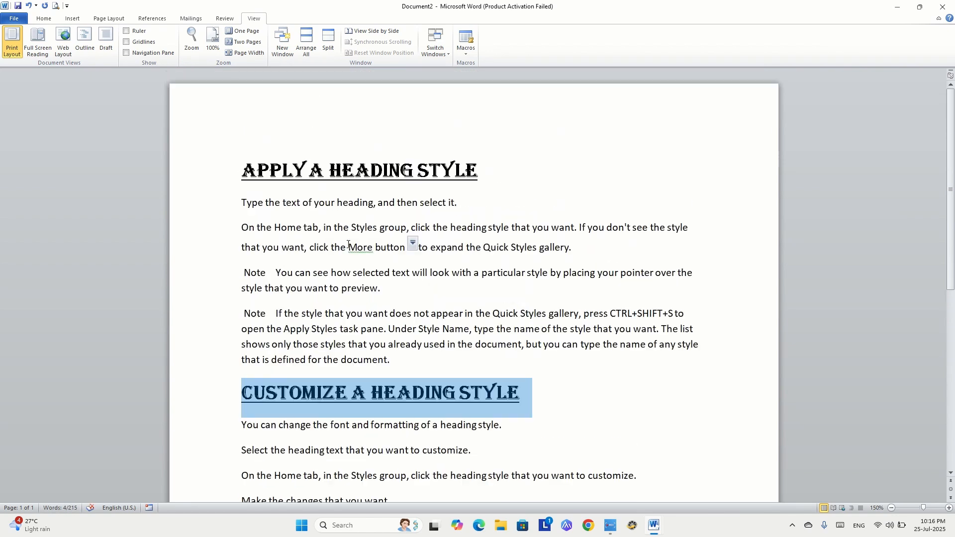
scroll(333, 287, down, 4)
scroll(345, 302, up, 4)
scroll(391, 236, down, 4)
scroll(396, 269, up, 4)
- Select the "Type the text of your heading, and then select it." line and name a new macro recording MASS
drag(240, 201, 357, 203)
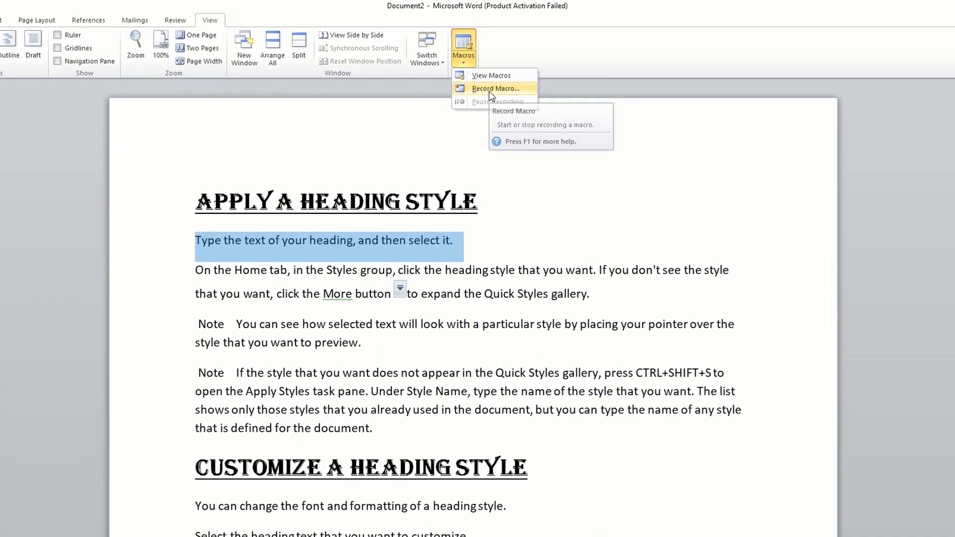
click(488, 89)
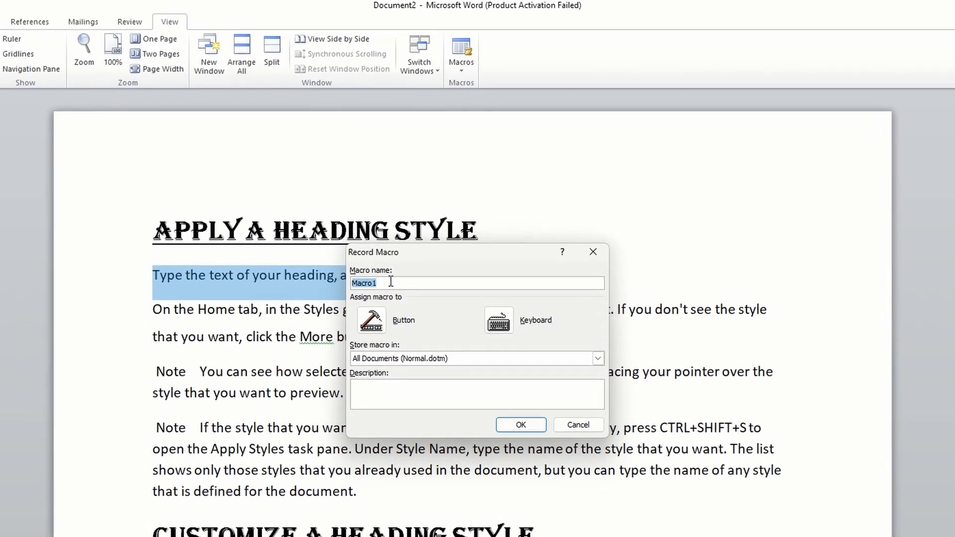
click(390, 275)
key(BackSpace)
key(BackSpace)
key(BackSpace)
key(BackSpace)
key(BackSpace)
key(BackSpace)
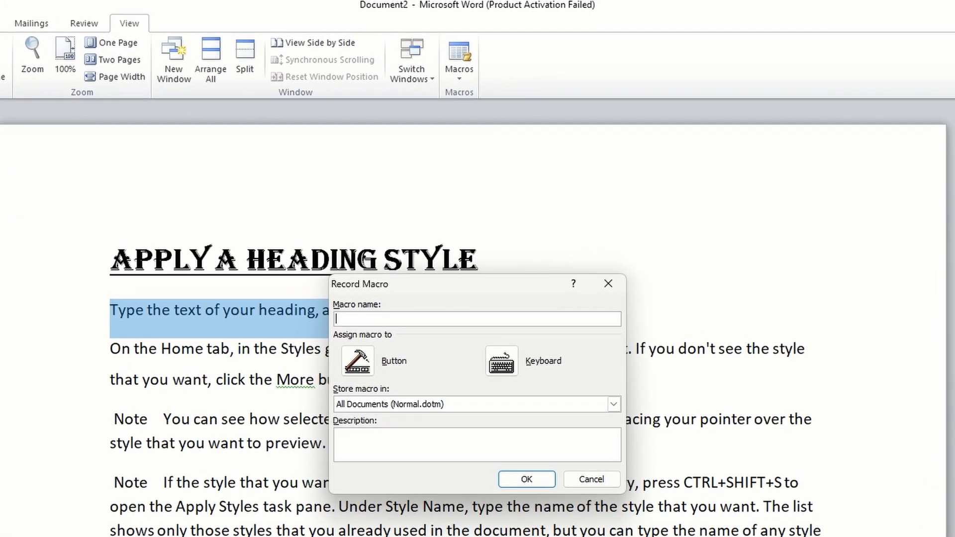
text(MASS)
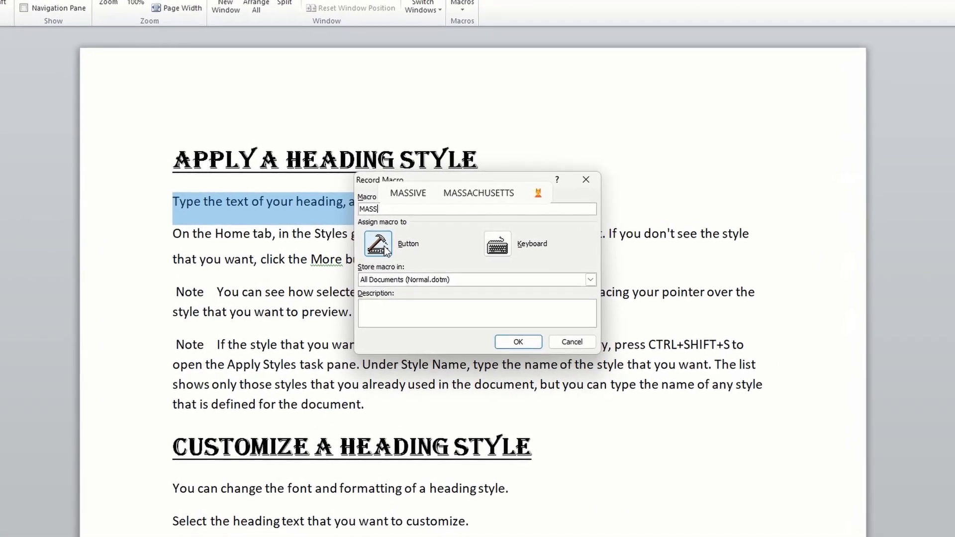
- Assign the MASS macro to a button by adding Normal.NewMacros.MASS to the Quick Access Toolbar for all documents
click(384, 243)
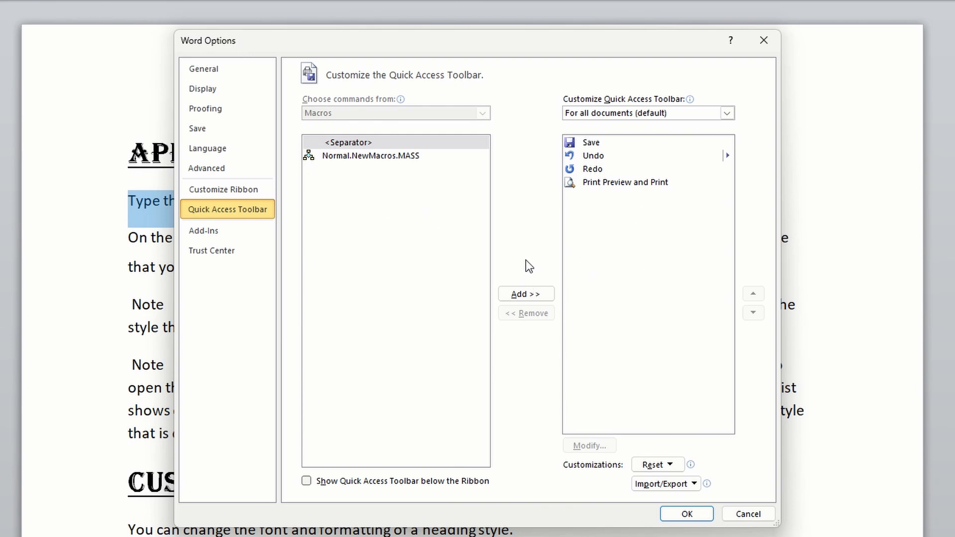
click(338, 158)
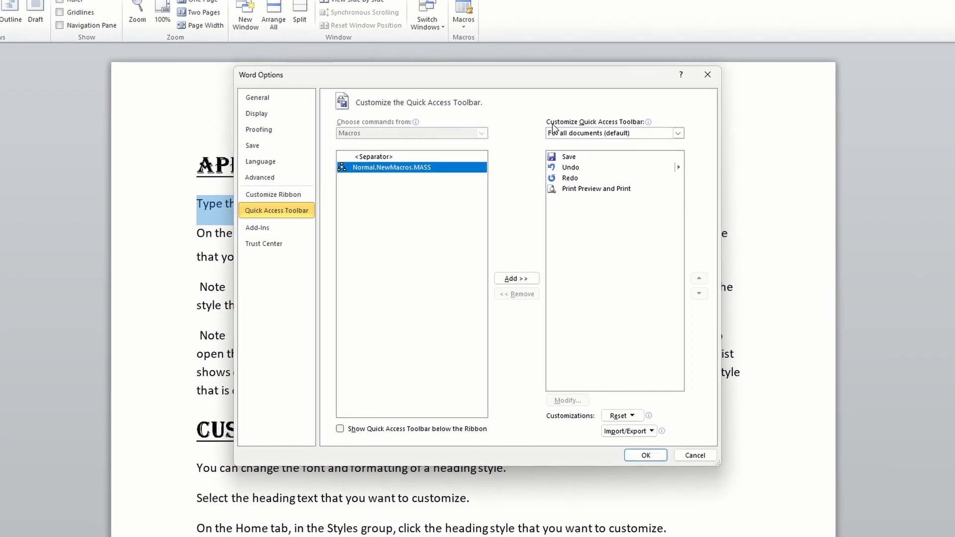
mouse_move(652, 120)
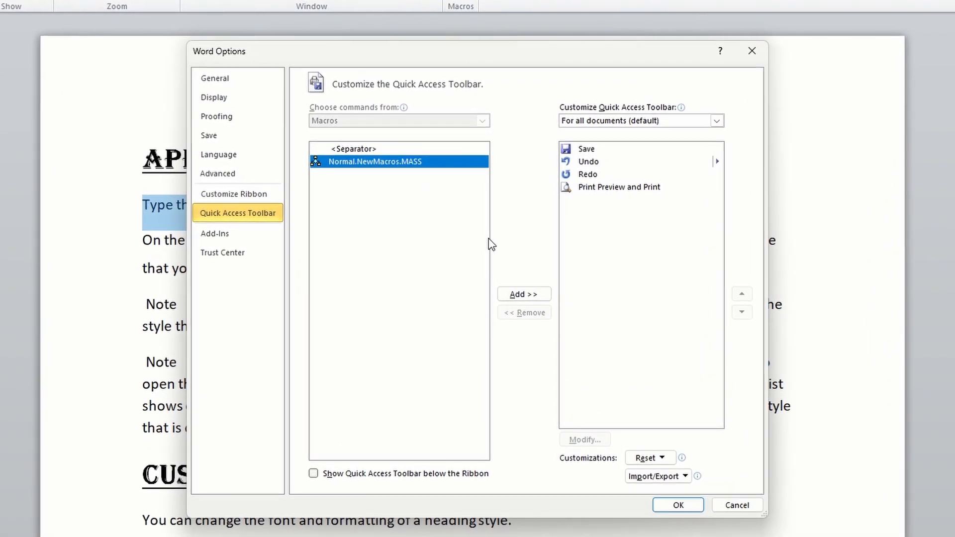
click(527, 298)
- Change the MASS toolbar button's symbol to the one between the clock and the hand, and apply the toolbar customization
click(590, 173)
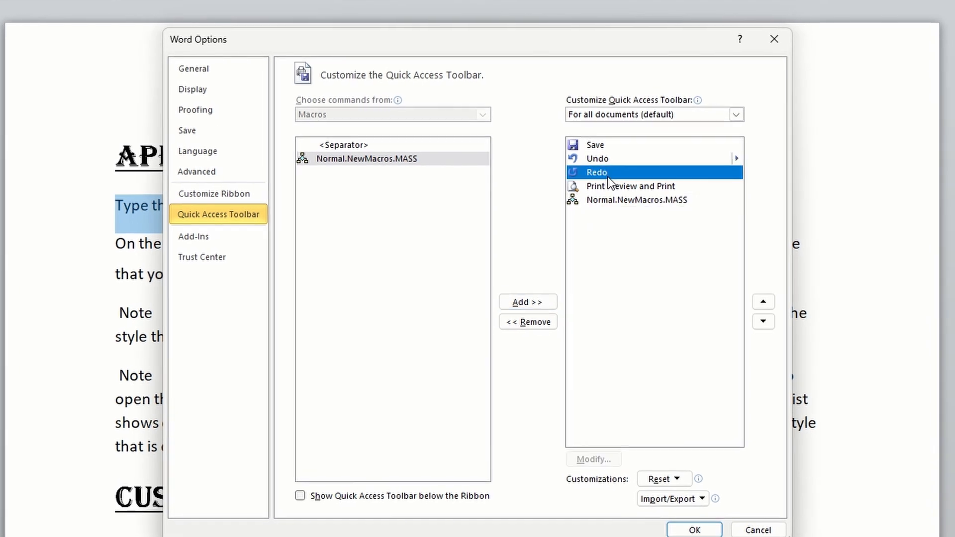
click(622, 199)
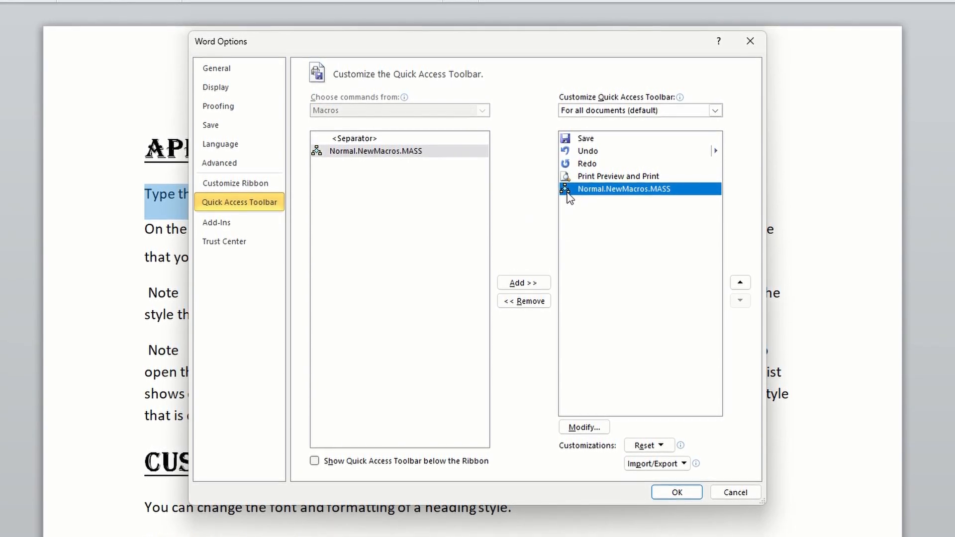
click(584, 431)
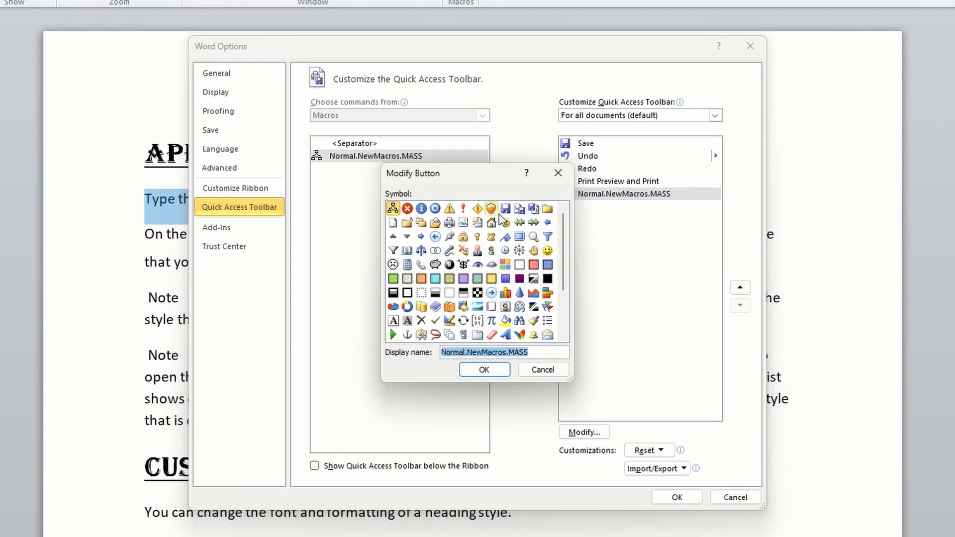
mouse_move(562, 246)
mouse_down()
mouse_move(562, 302)
mouse_move(564, 257)
mouse_up()
click(450, 251)
click(519, 250)
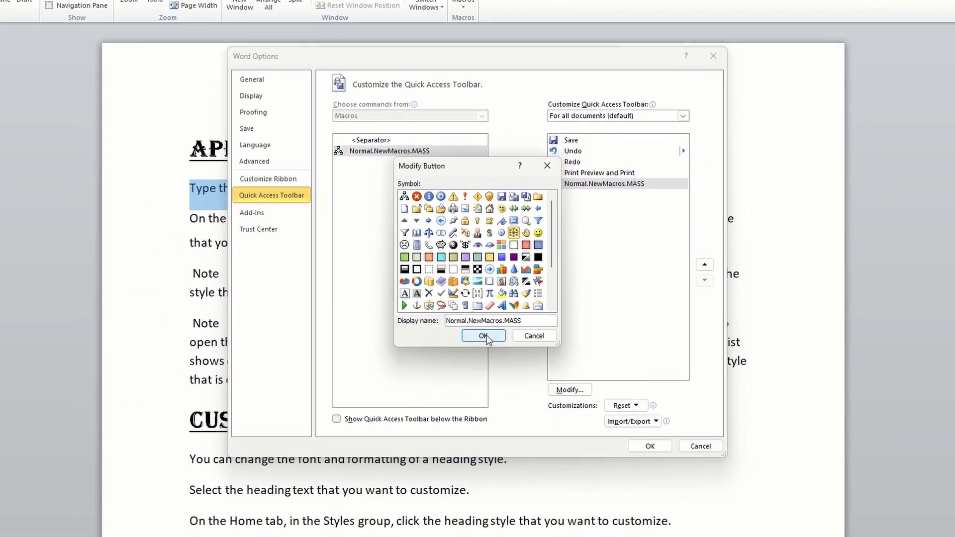
click(483, 336)
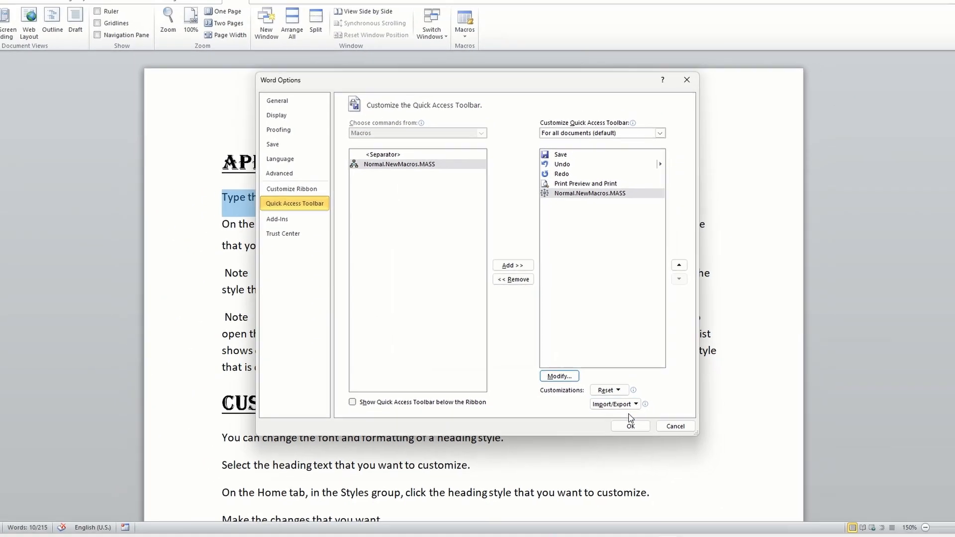
click(650, 446)
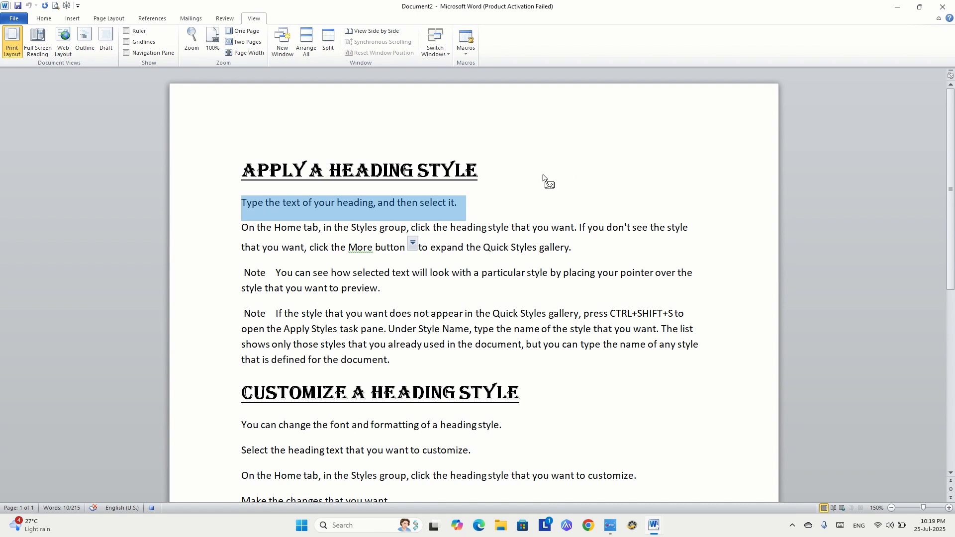
- Apply the Intense Quote style to the selected line and set its font to Forte
click(40, 19)
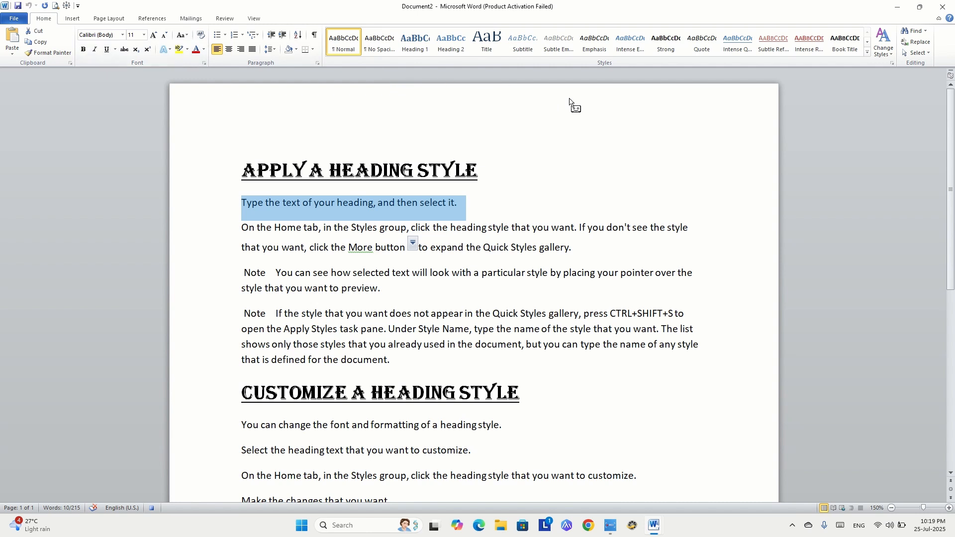
click(731, 54)
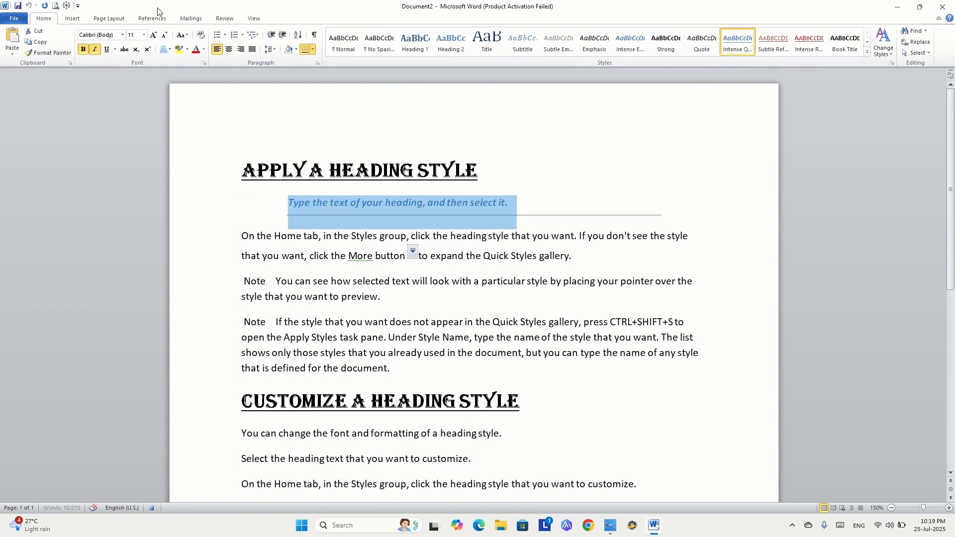
click(121, 35)
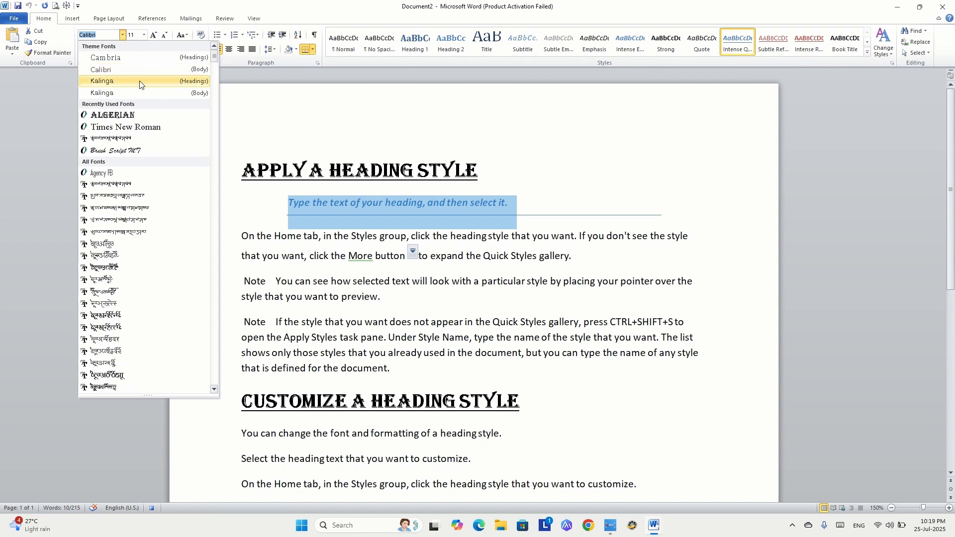
scroll(156, 199, down, 10)
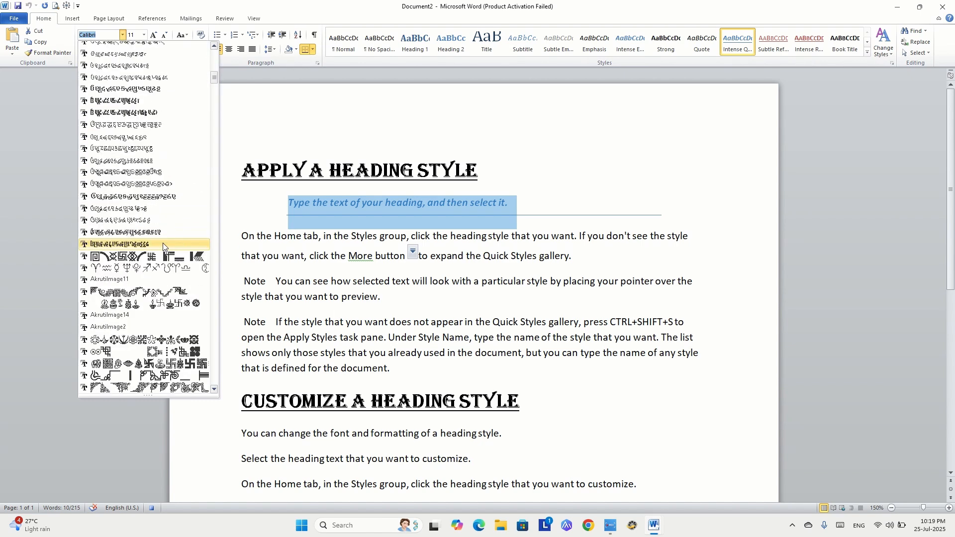
scroll(165, 282, down, 20)
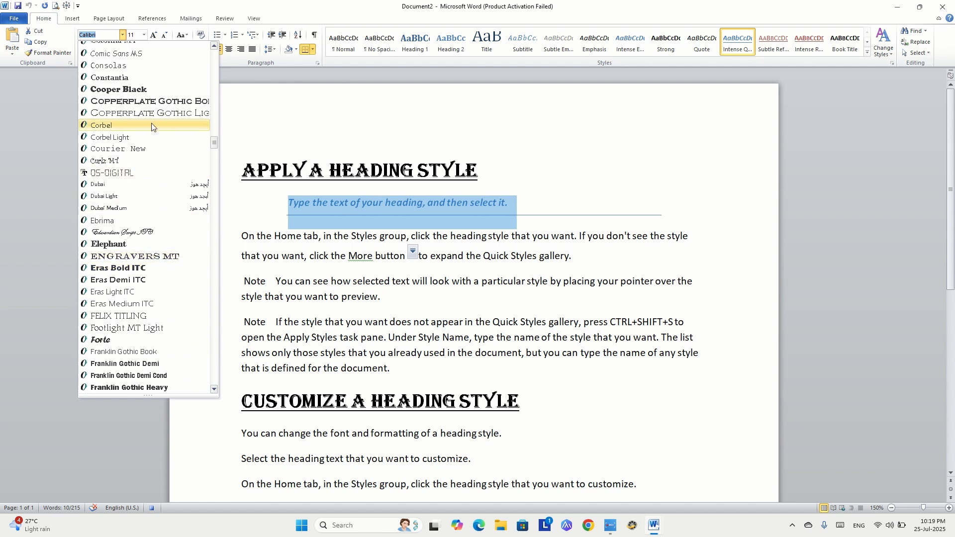
scroll(146, 277, down, 3)
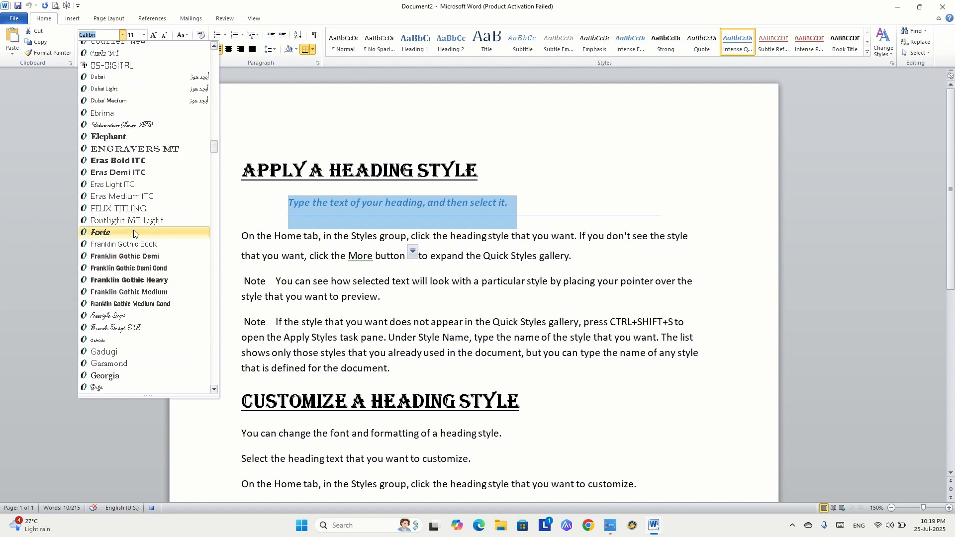
click(139, 232)
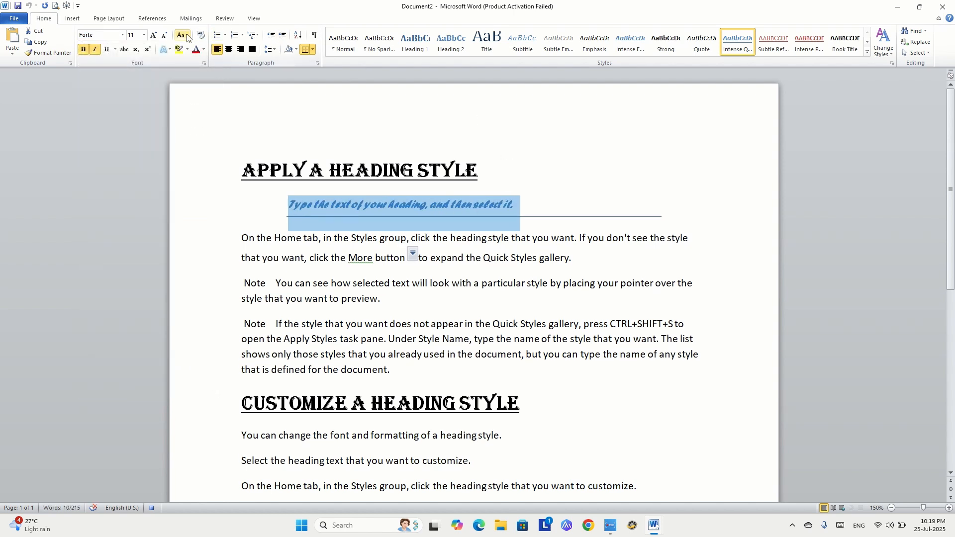
- Enlarge the selected "Type the text of your heading, and then select it." line to 18 pt
click(154, 36)
click(154, 36)
click(154, 36)
click(153, 36)
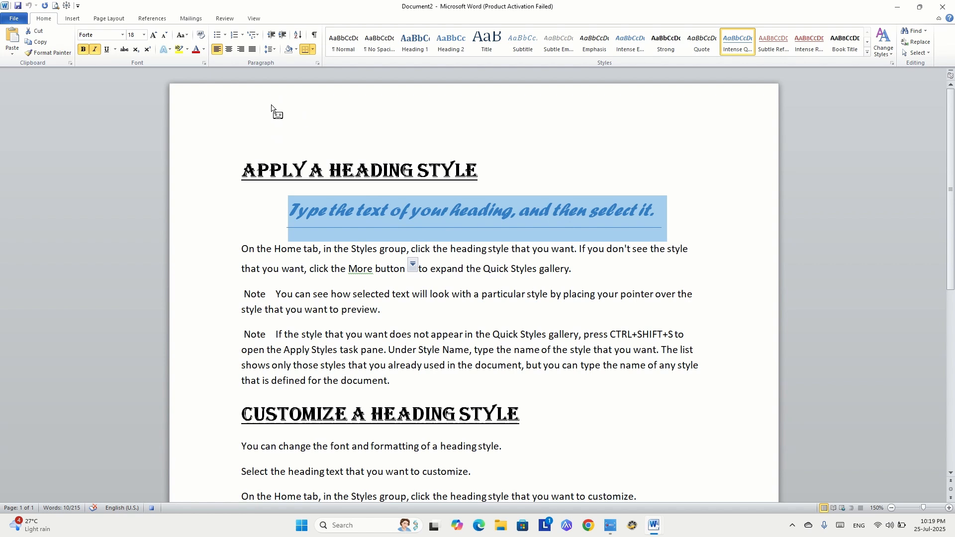
- Stop the MASS macro recording and deselect the formatted line
click(261, 20)
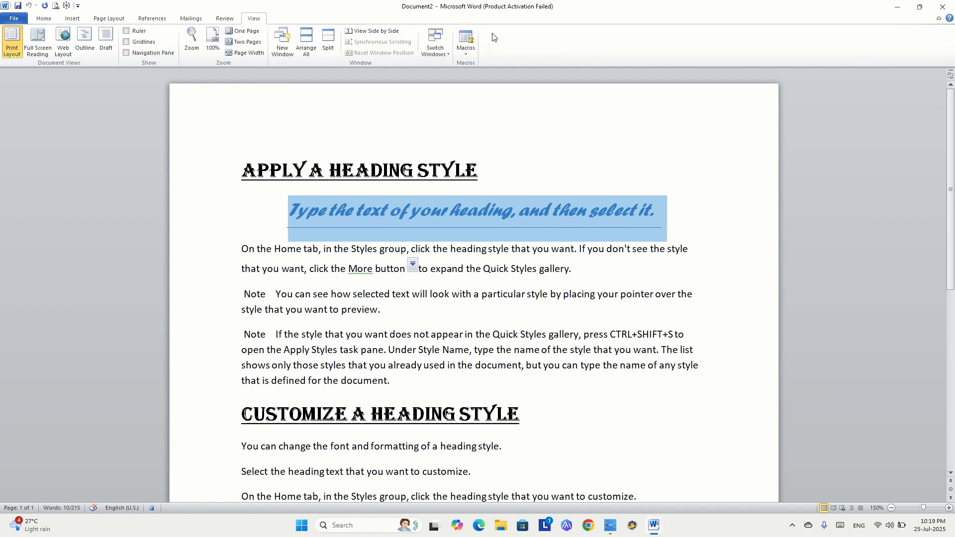
click(466, 49)
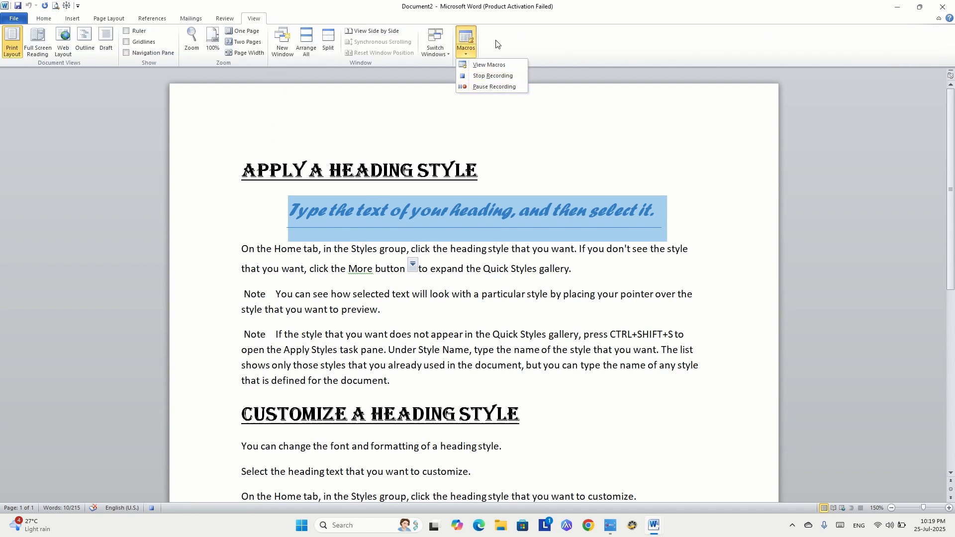
click(494, 77)
click(466, 219)
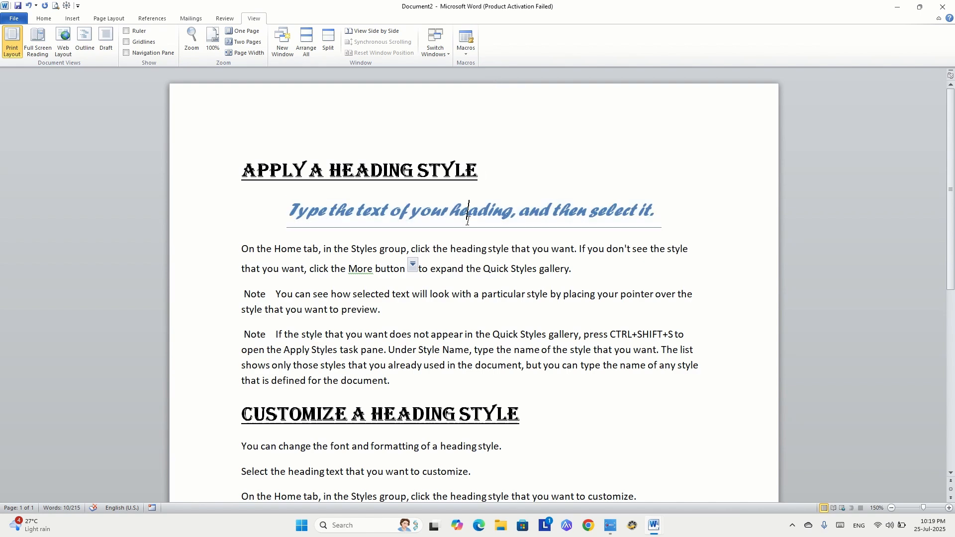
- Run the MASS macro from its toolbar button on the line "On the Home tab, in the Styles group, click the heading style that you want to customize."
scroll(419, 227, down, 1)
scroll(419, 227, up, 1)
scroll(377, 222, down, 9)
scroll(340, 266, up, 9)
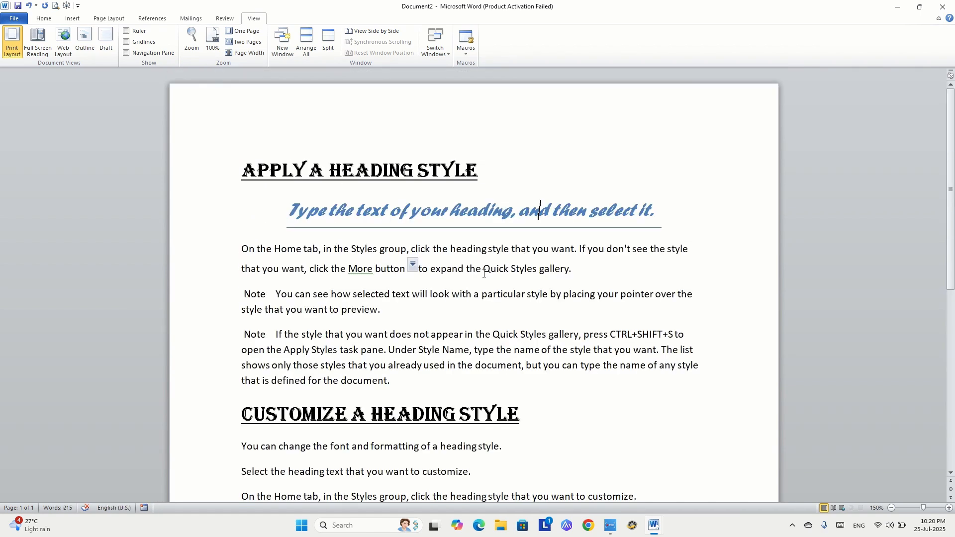
scroll(376, 257, down, 8)
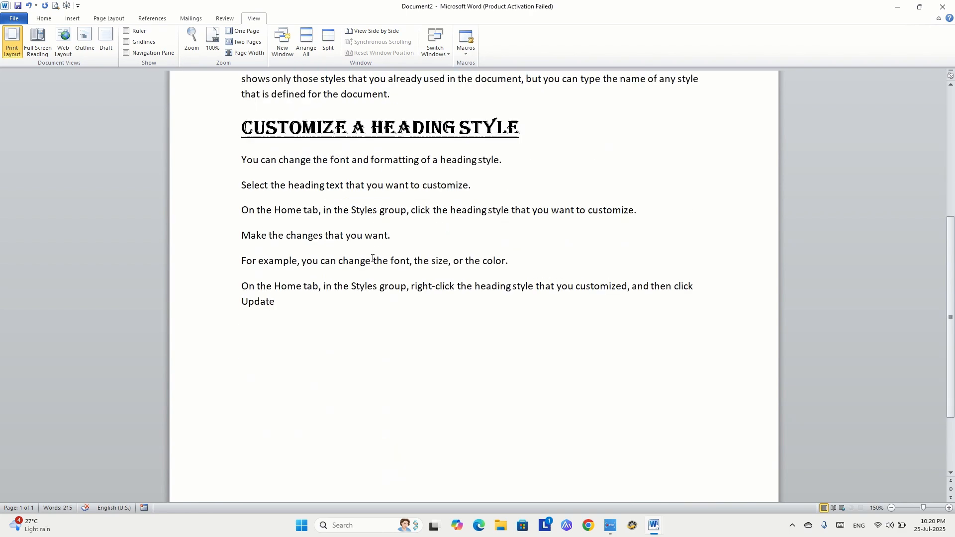
drag(240, 210, 645, 211)
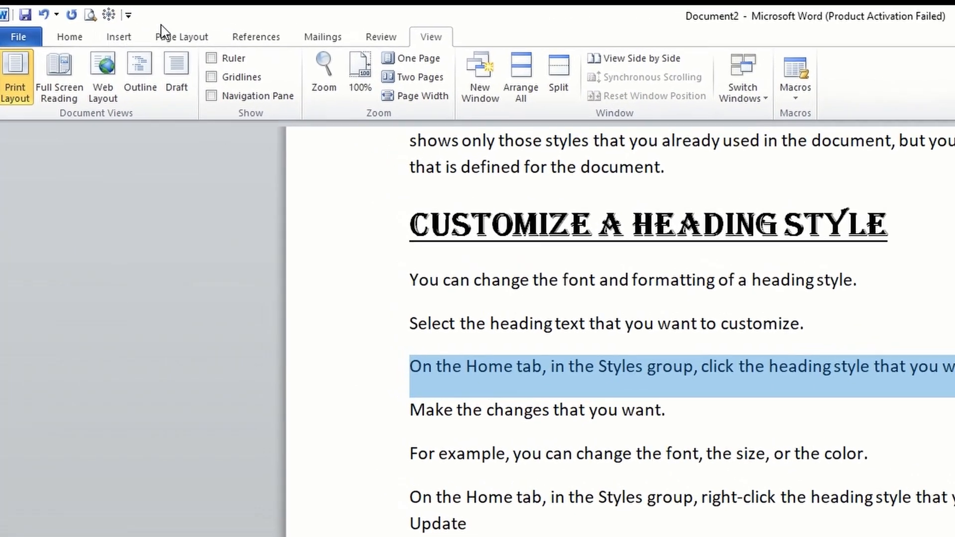
click(108, 15)
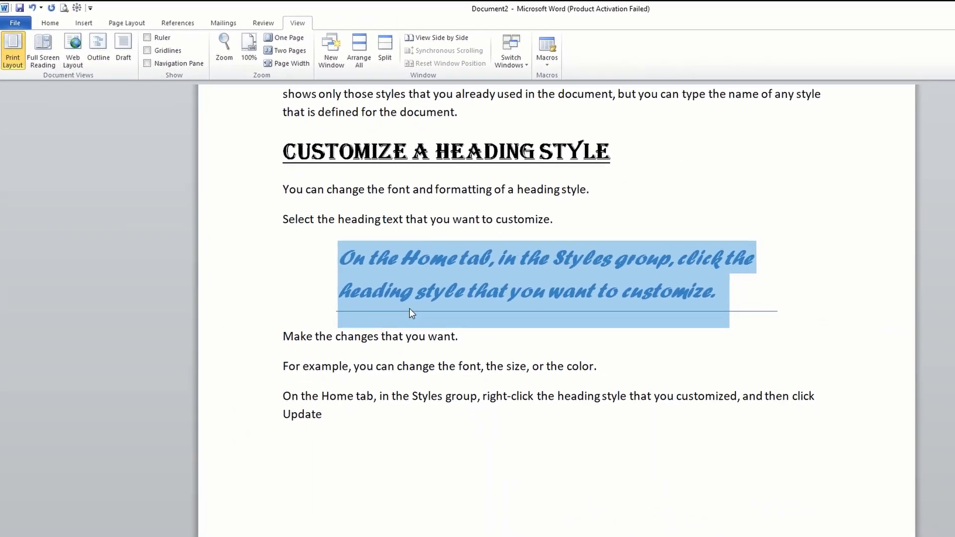
click(708, 483)
drag(554, 435, 619, 441)
drag(322, 224, 637, 264)
- Run the MASS macro from its toolbar button on "Note If the style that you want does not appear" in the second note
scroll(439, 247, up, 6)
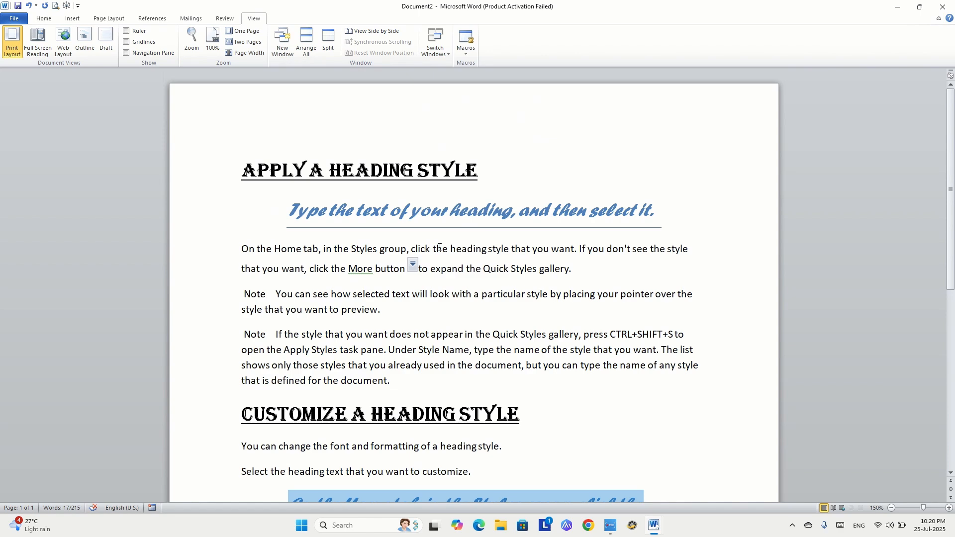
scroll(410, 235, down, 3)
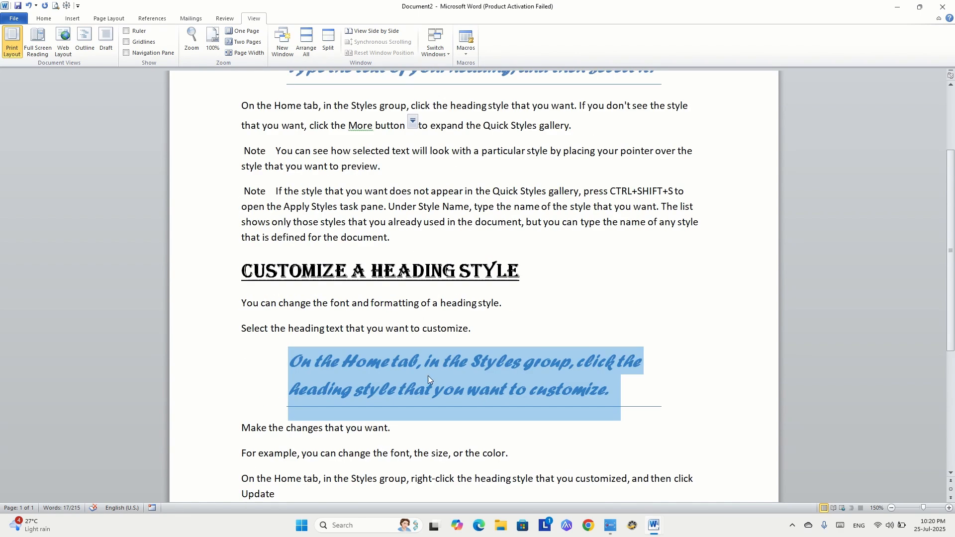
scroll(396, 352, up, 3)
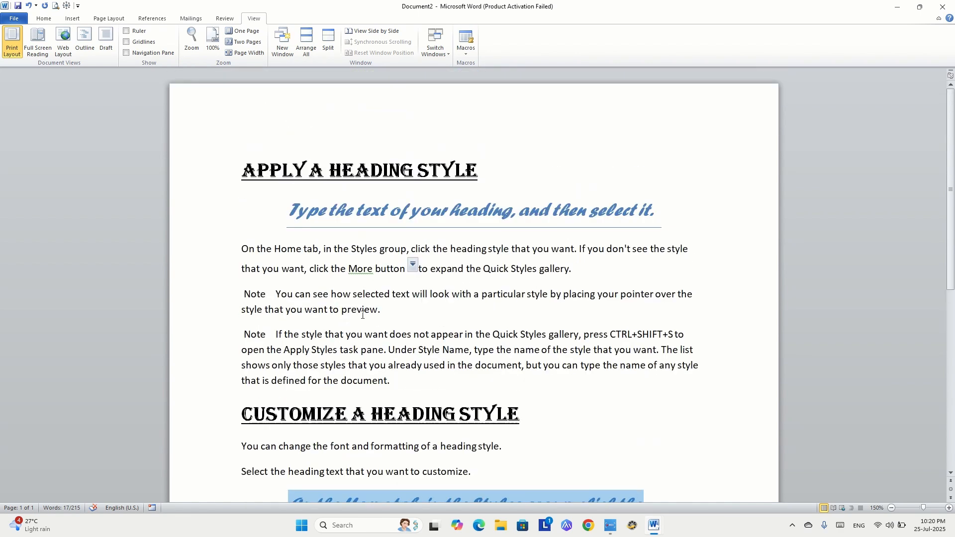
drag(251, 334, 465, 335)
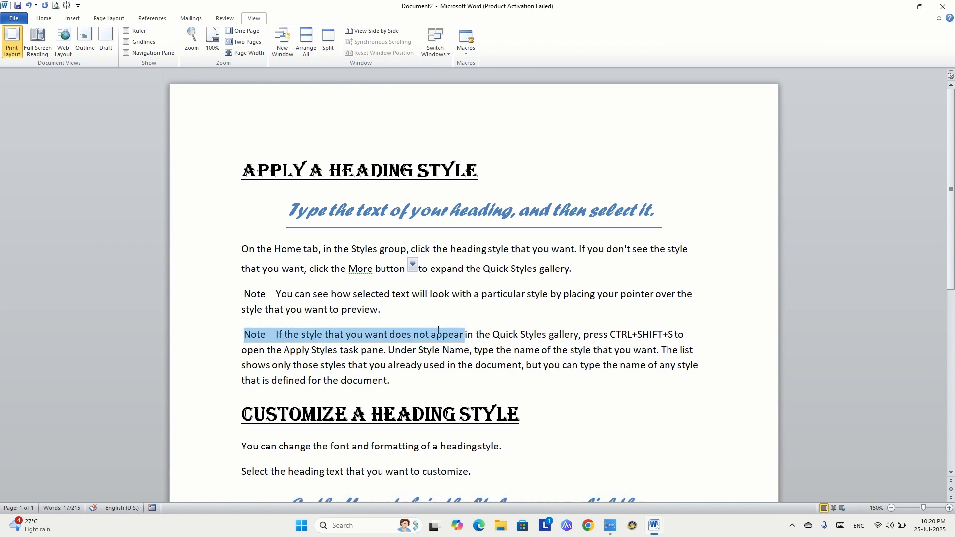
click(67, 6)
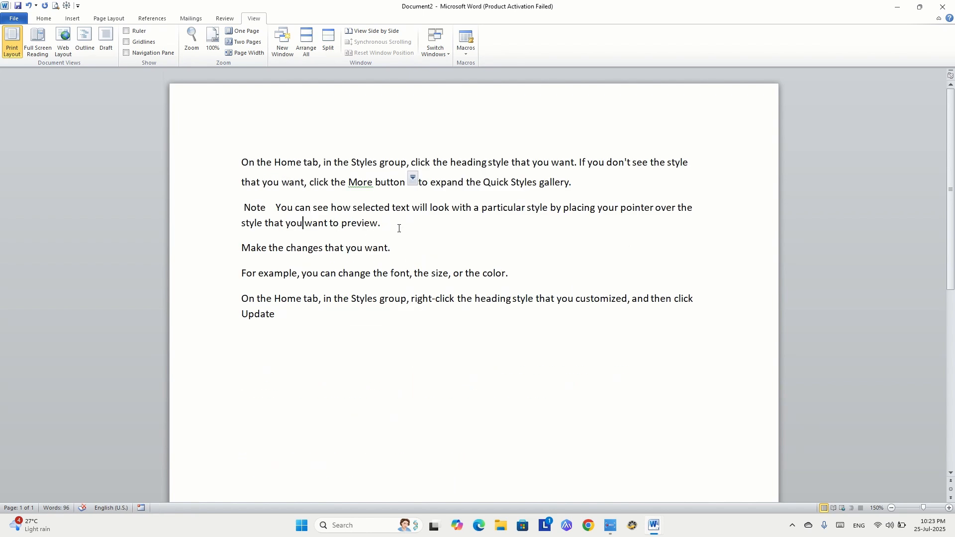
- Select "On the Home tab, in the Styles group" in the first paragraph and name a new macro recording XYZ
drag(242, 165, 407, 164)
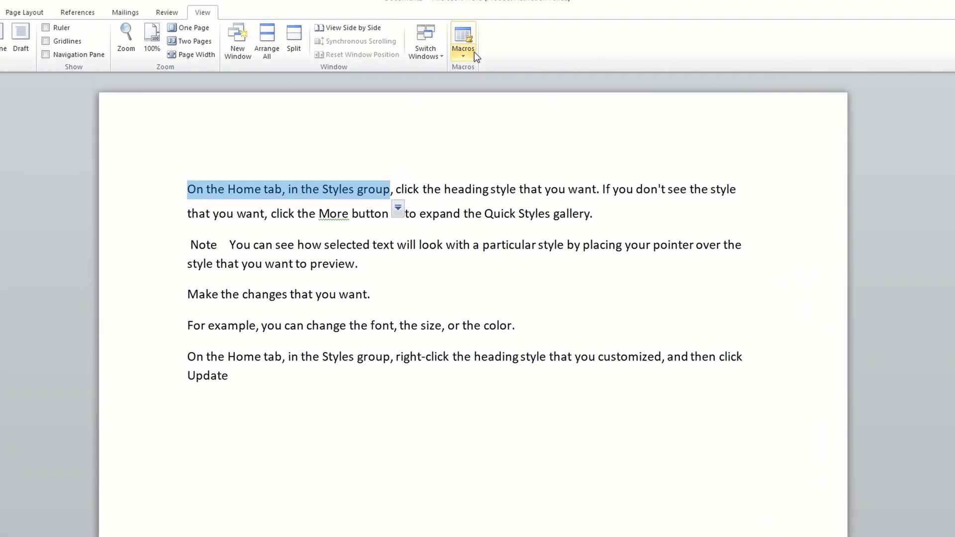
click(463, 50)
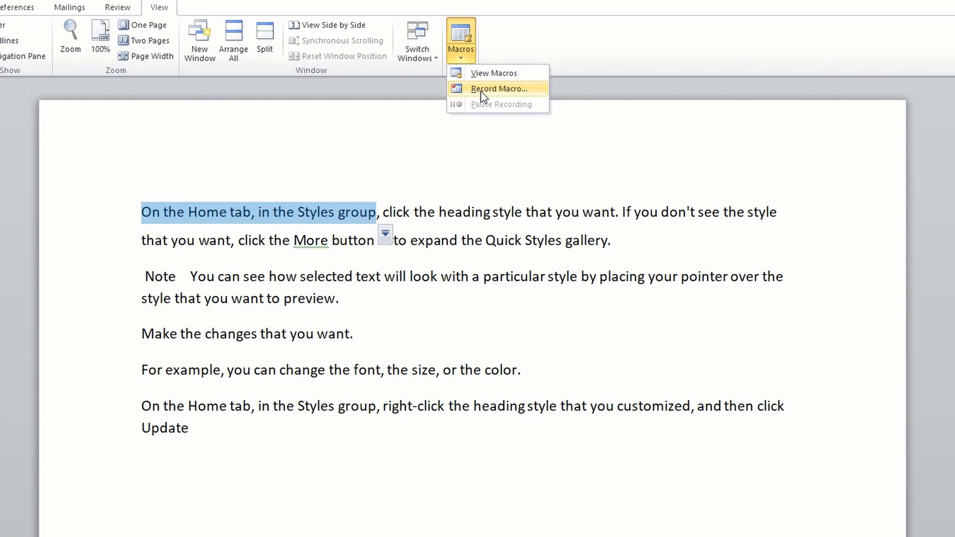
click(480, 91)
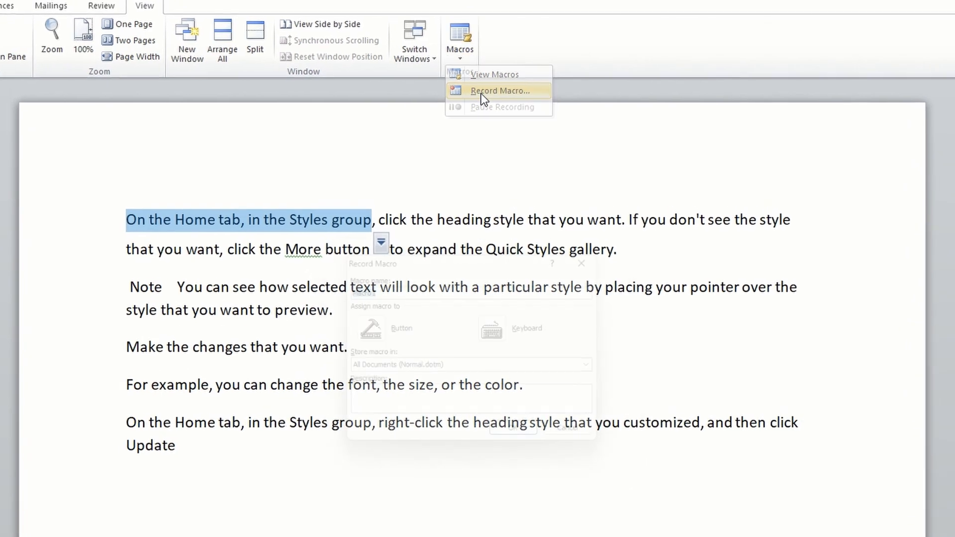
click(392, 279)
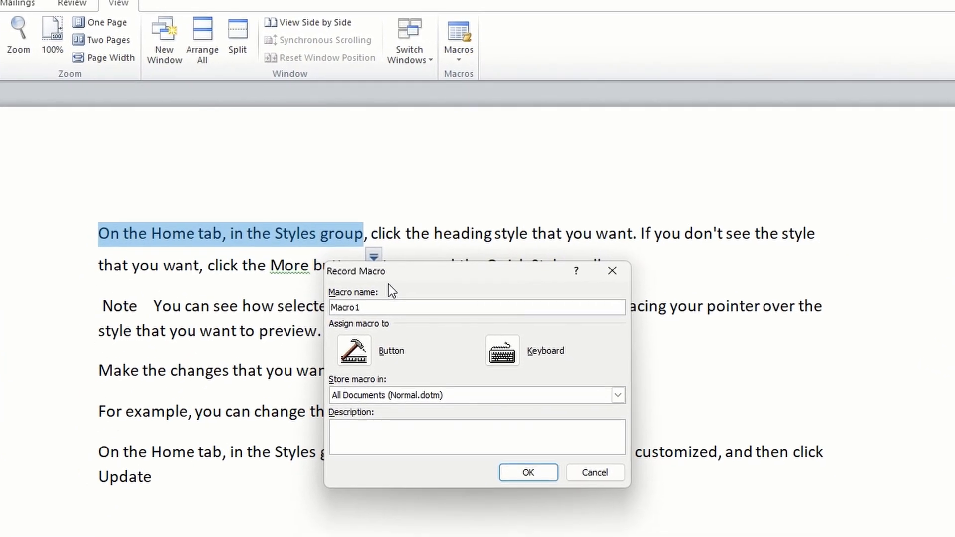
key(BackSpace)
key(BackSpace)
key(BackSpace)
key(BackSpace)
key(BackSpace)
key(BackSpace)
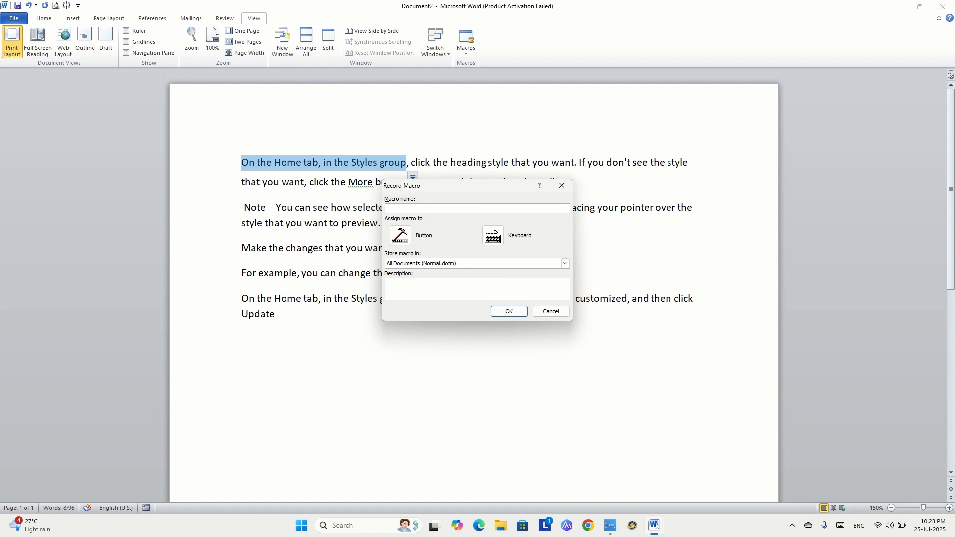
text(XYZ)
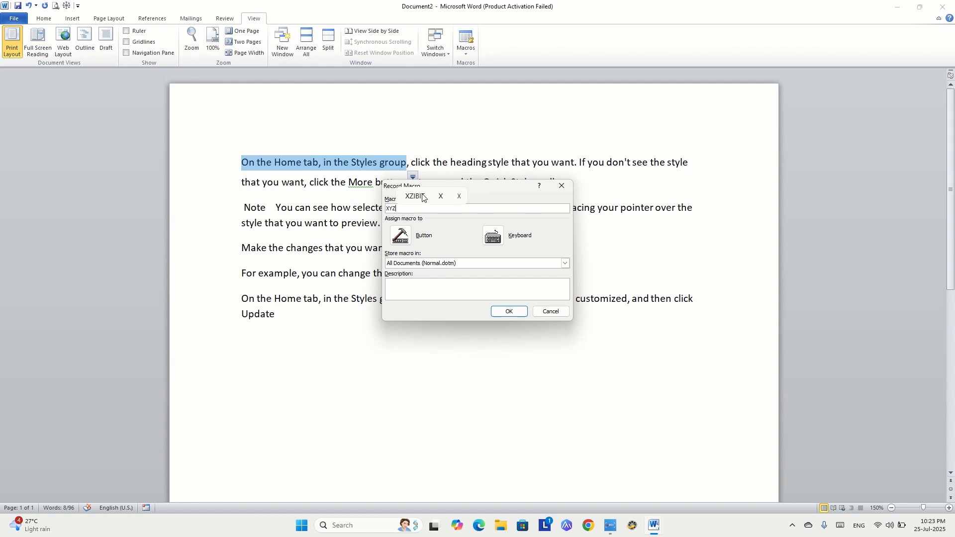
- Assign the keyboard shortcut Alt+L to the XYZ macro and start its recording
click(501, 237)
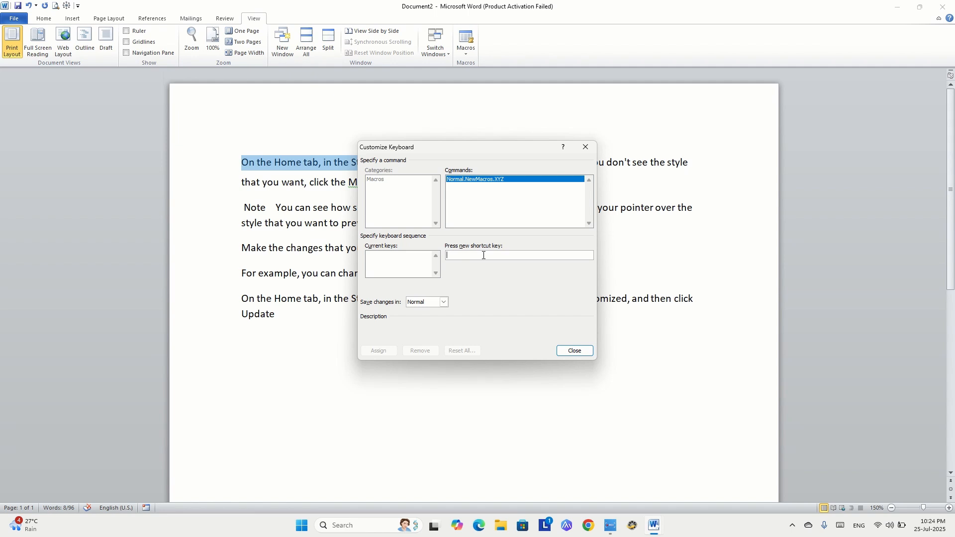
key(alt+l)
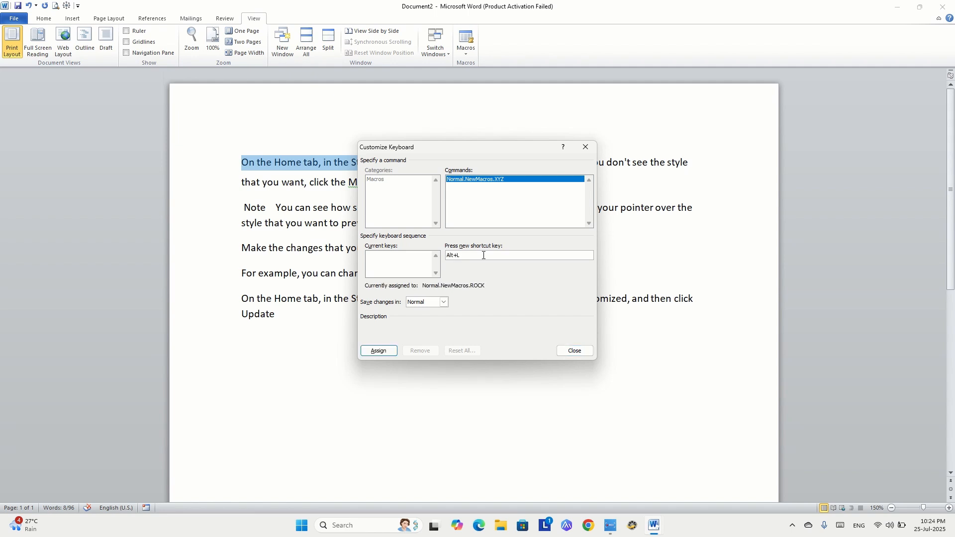
click(385, 353)
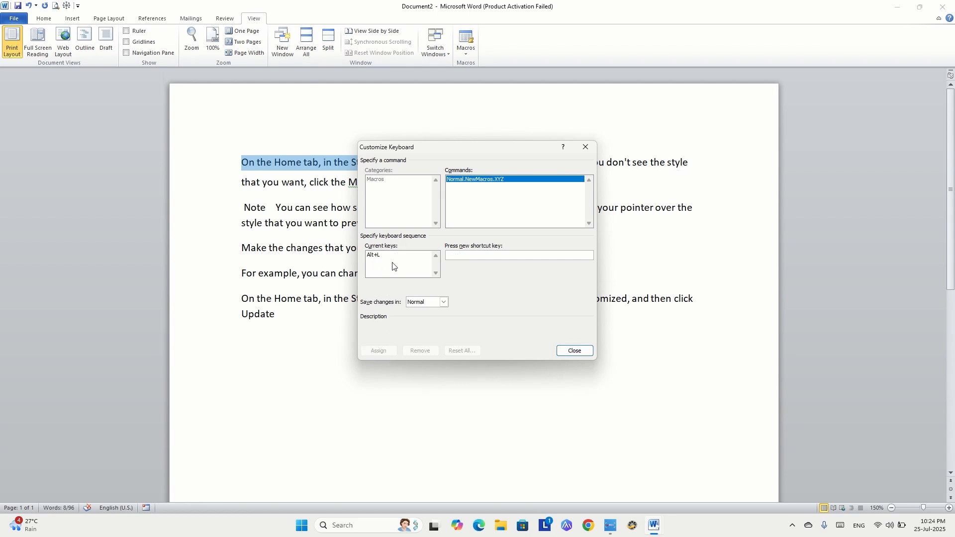
click(573, 351)
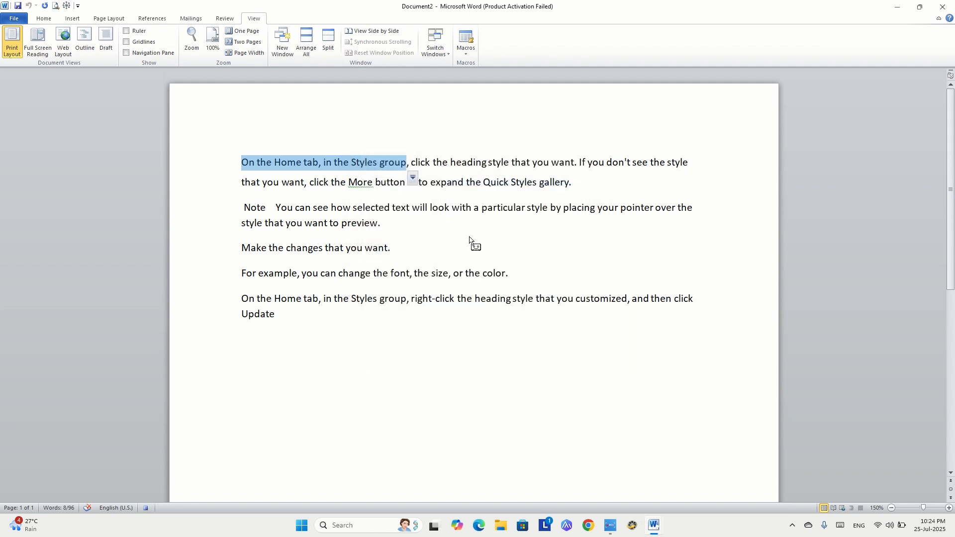
- Set the font of the selected text "On the Home tab, in the Styles group" to a blackletter SHREE-ENG font
click(44, 19)
click(122, 35)
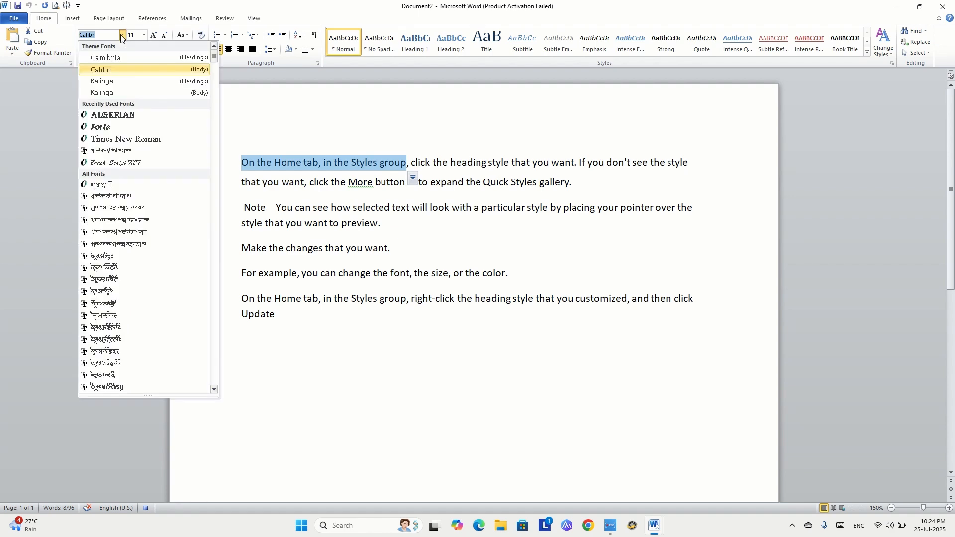
scroll(136, 188, down, 5)
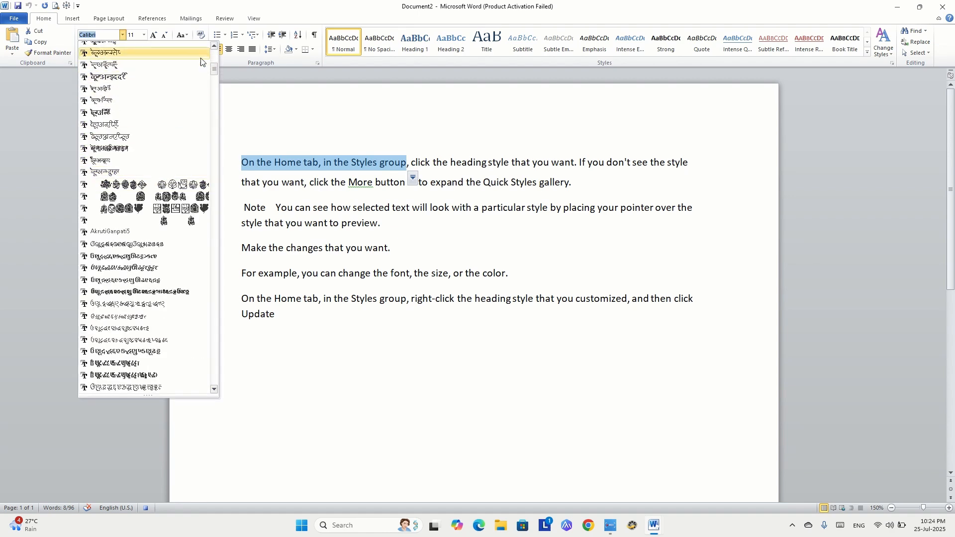
scroll(149, 199, down, 15)
scroll(204, 211, down, 8)
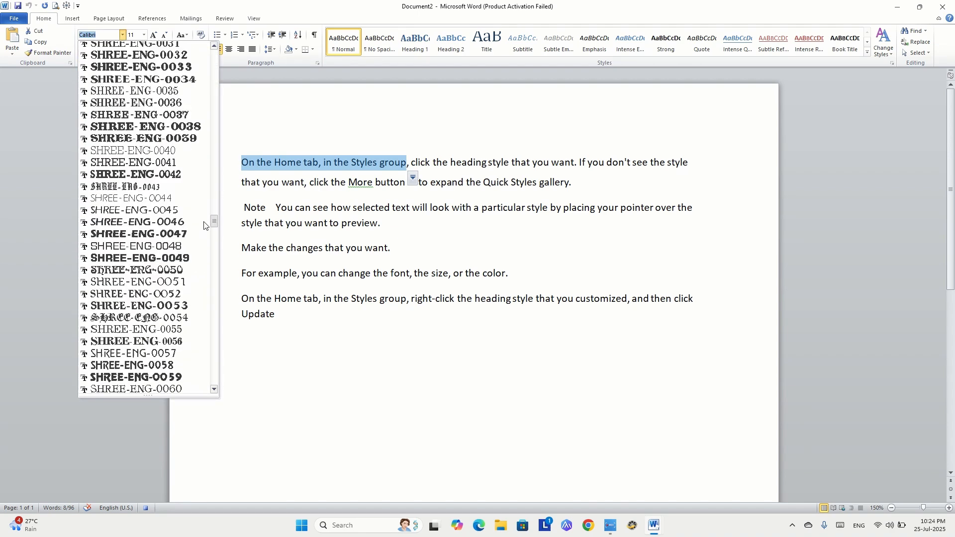
click(154, 232)
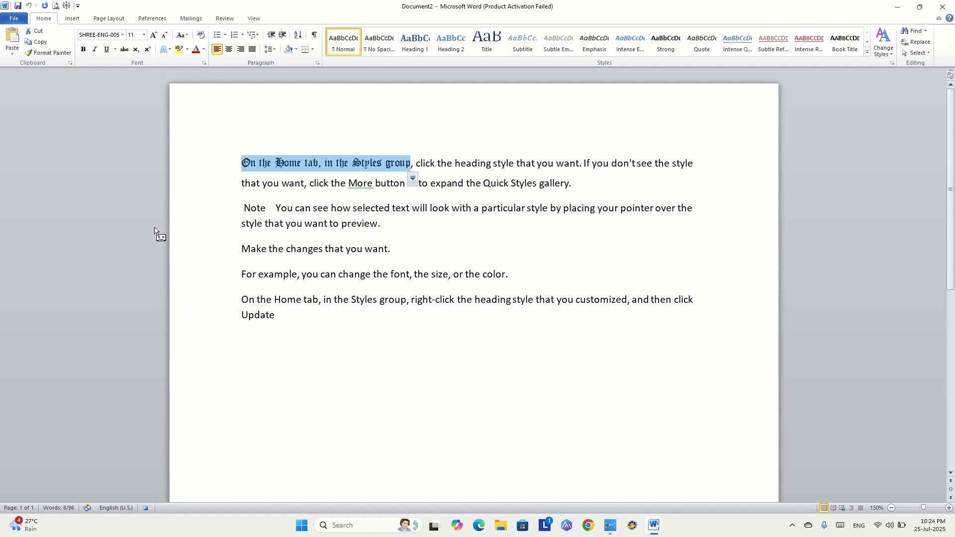
- Set the selected text to size 14 and make it bold and italic
click(155, 35)
click(155, 35)
click(156, 34)
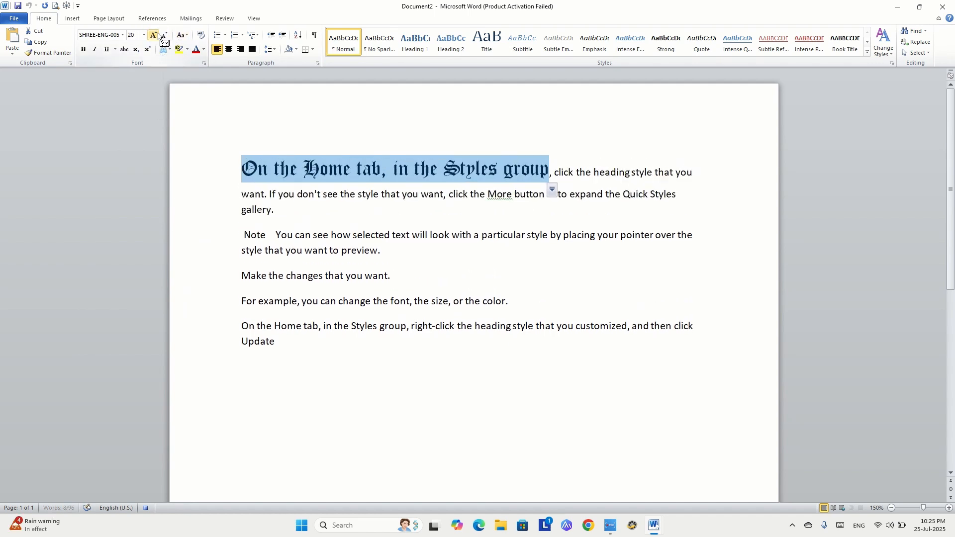
click(164, 35)
click(83, 49)
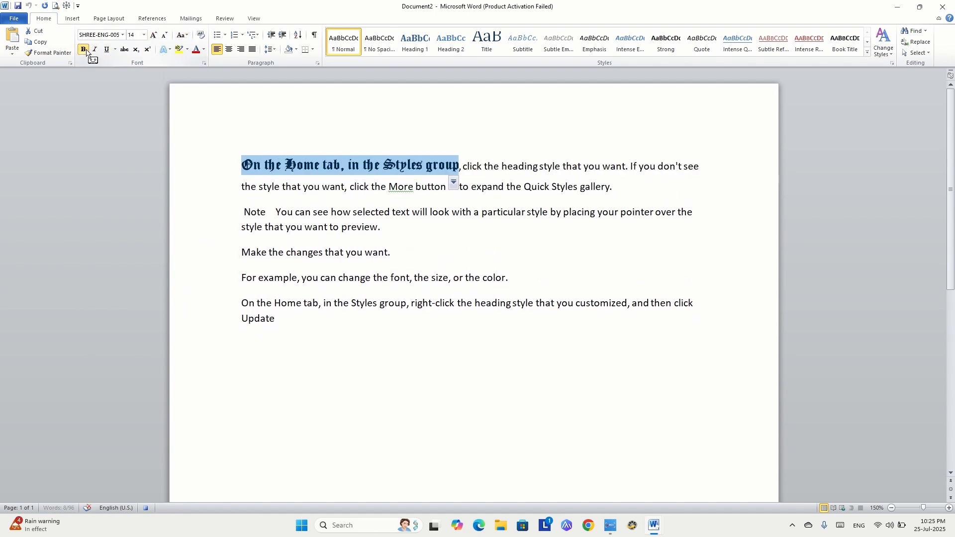
click(95, 49)
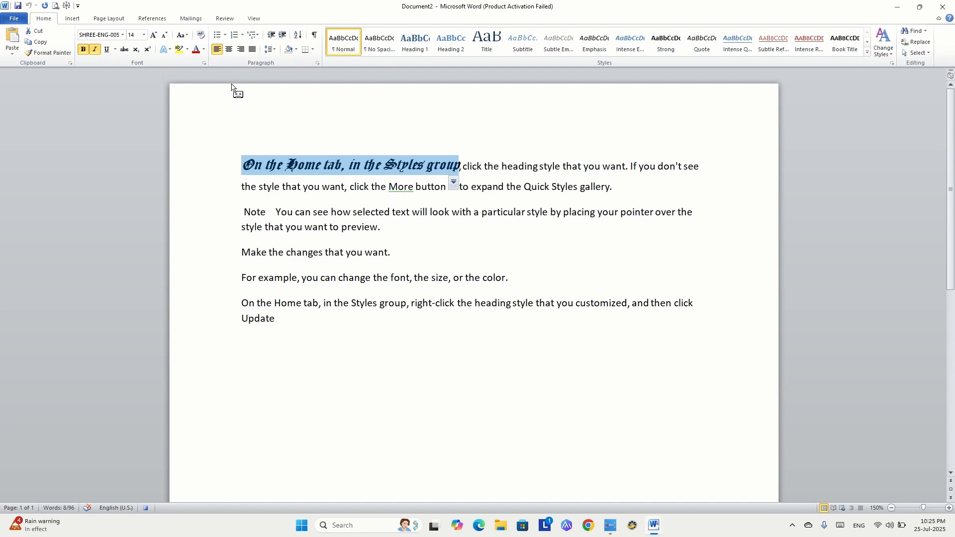
- Stop the XYZ macro recording and deselect the formatted text
click(254, 19)
click(469, 56)
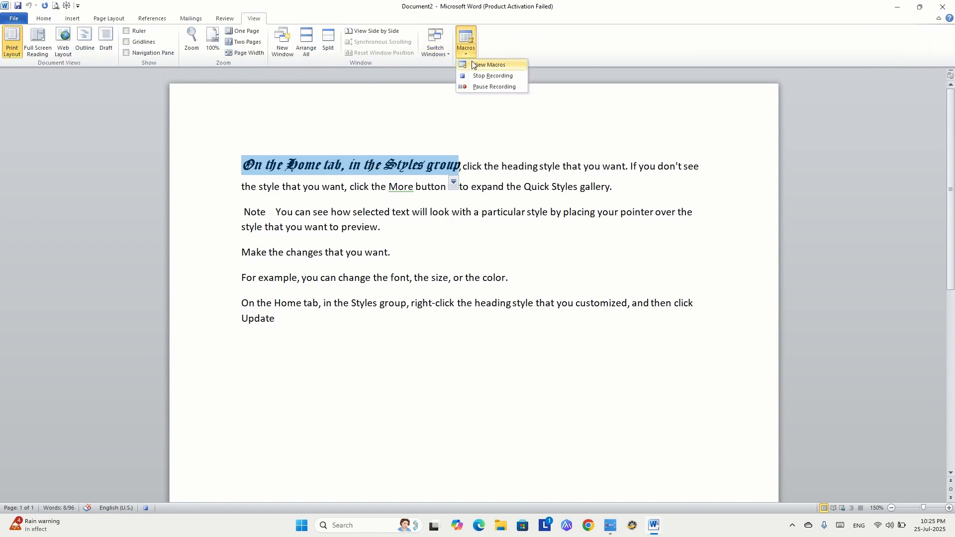
click(491, 77)
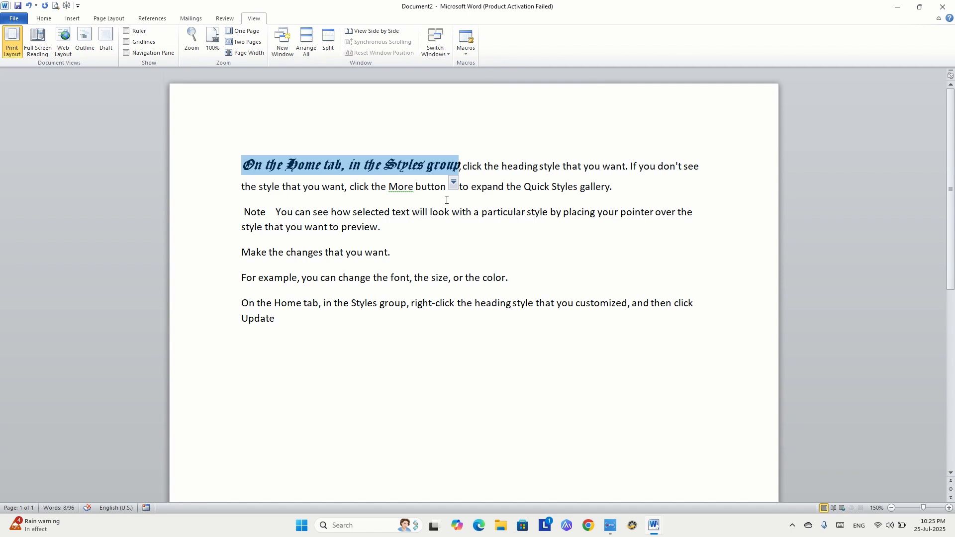
click(478, 167)
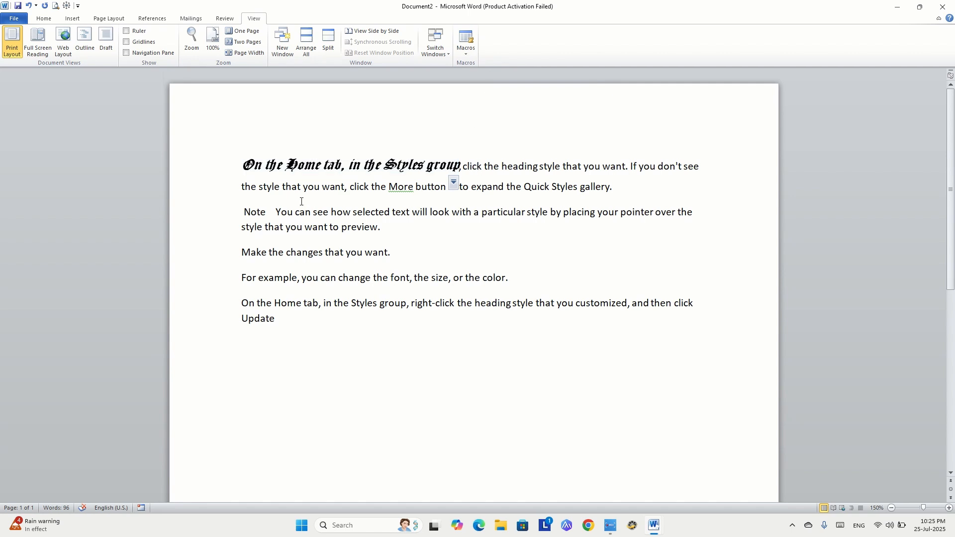
- Run the XYZ macro with its assigned shortcut on the line "Make the changes that you want."
scroll(273, 176, down, 3)
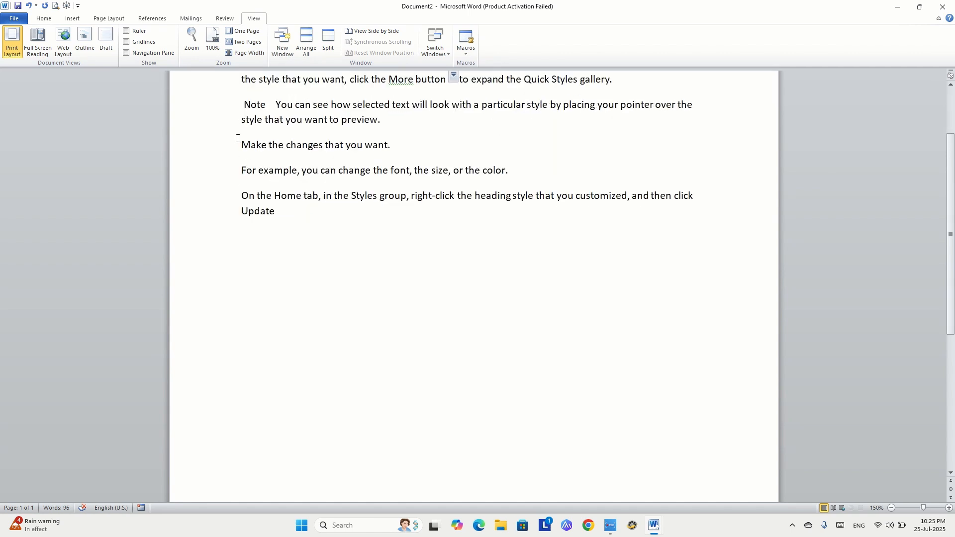
drag(237, 144, 412, 145)
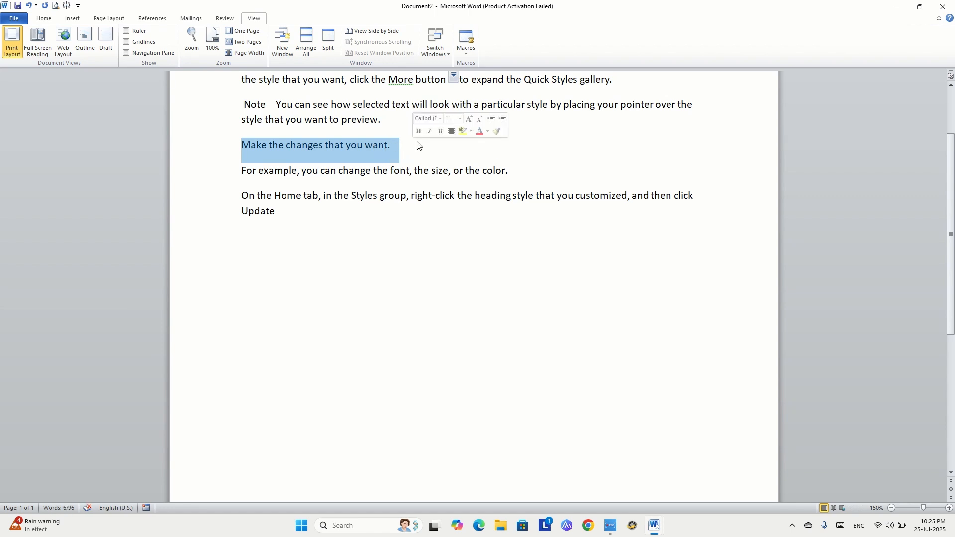
key(ctrl+shift+v)
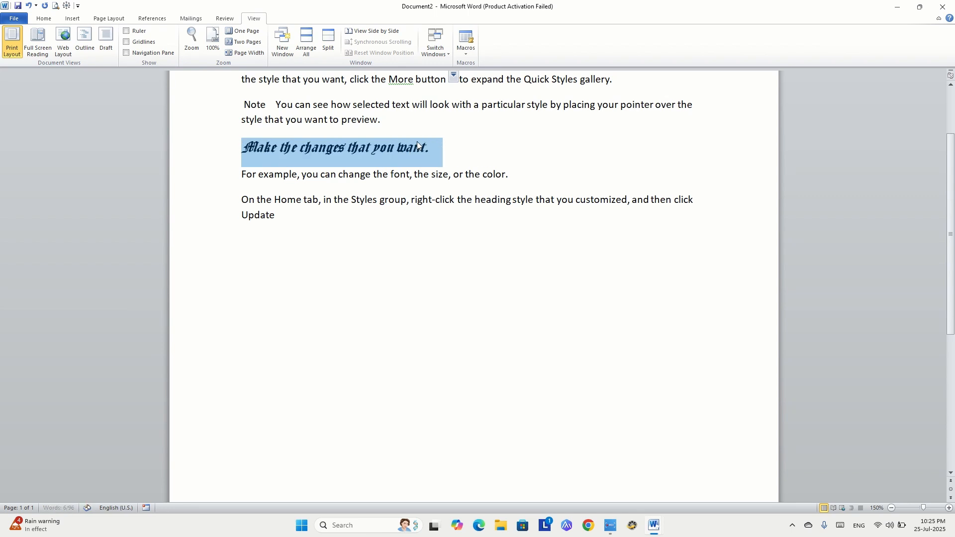
- Run the XYZ macro with its assigned shortcut on the note's opening text, "Note You can see how selected text will look with a part"
scroll(405, 195, up, 3)
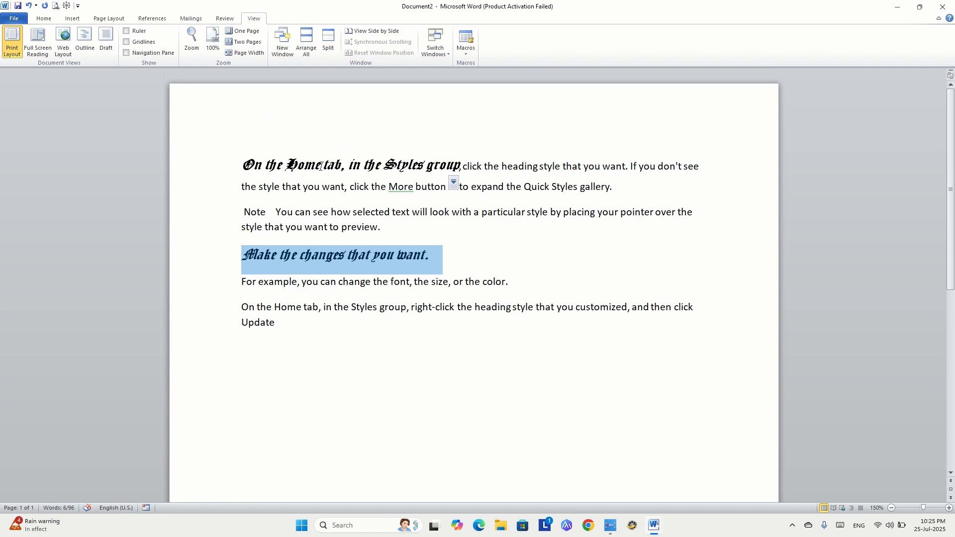
drag(237, 205, 500, 214)
key(ctrl+shift+v)
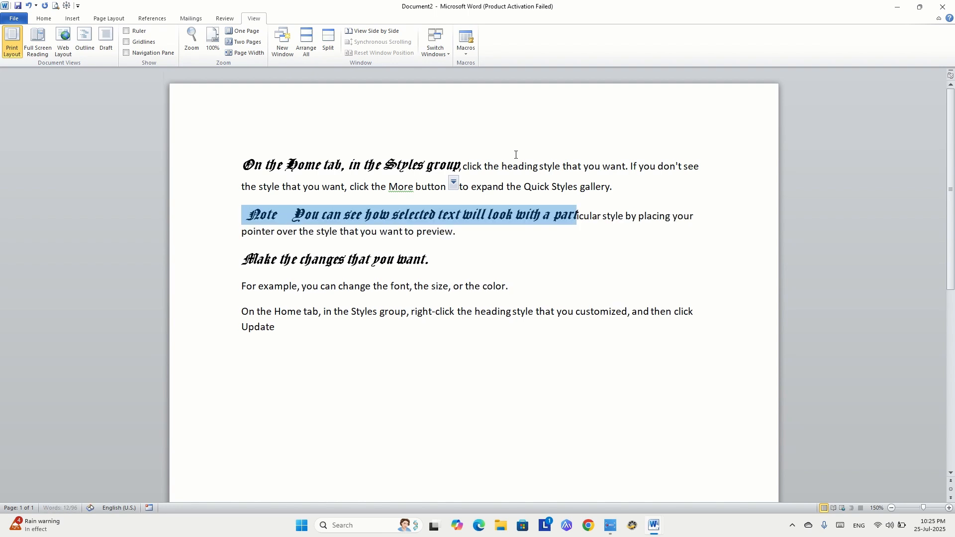
click(400, 230)
scroll(392, 226, down, 2)
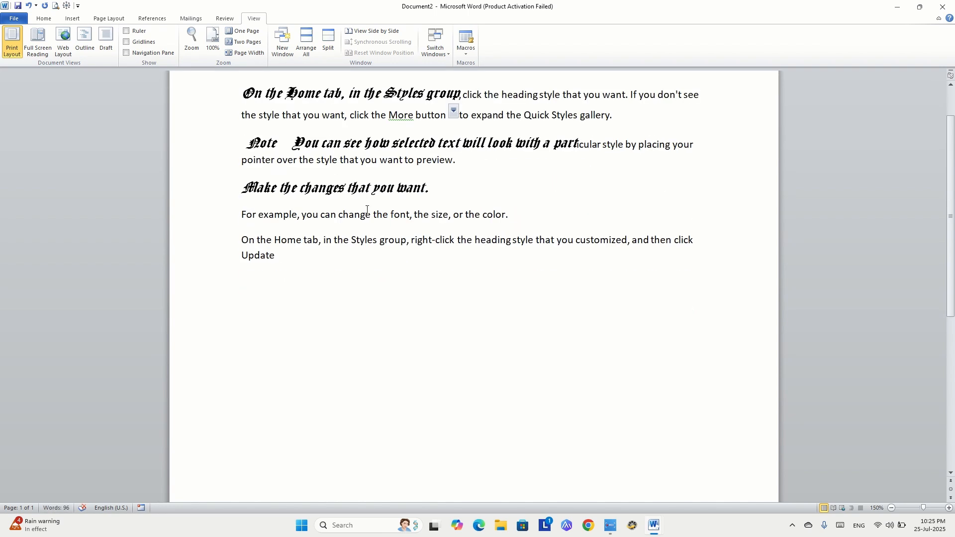
scroll(378, 222, up, 2)
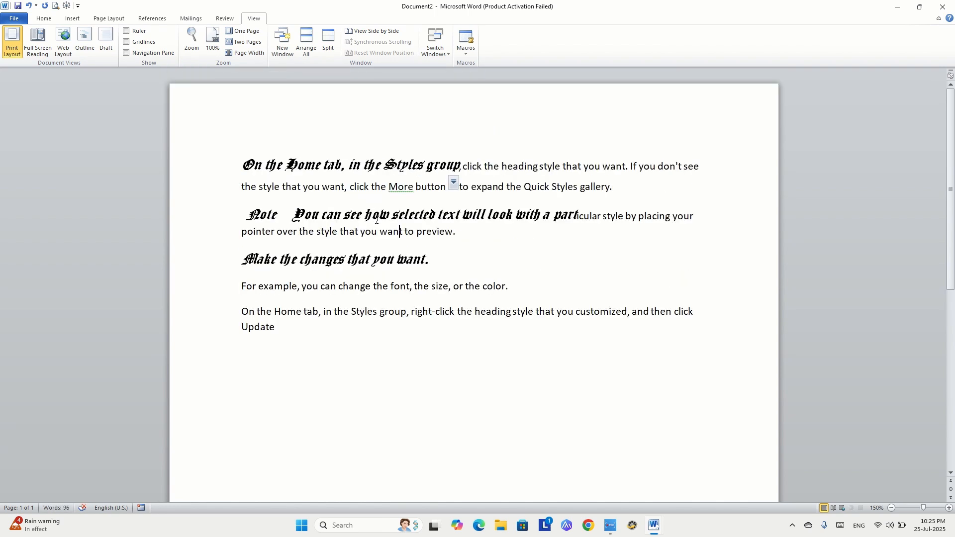
- Run the MASS macro on "the heading style that you want. If you don't see" in the first paragraph and deselect the text
drag(485, 167, 703, 167)
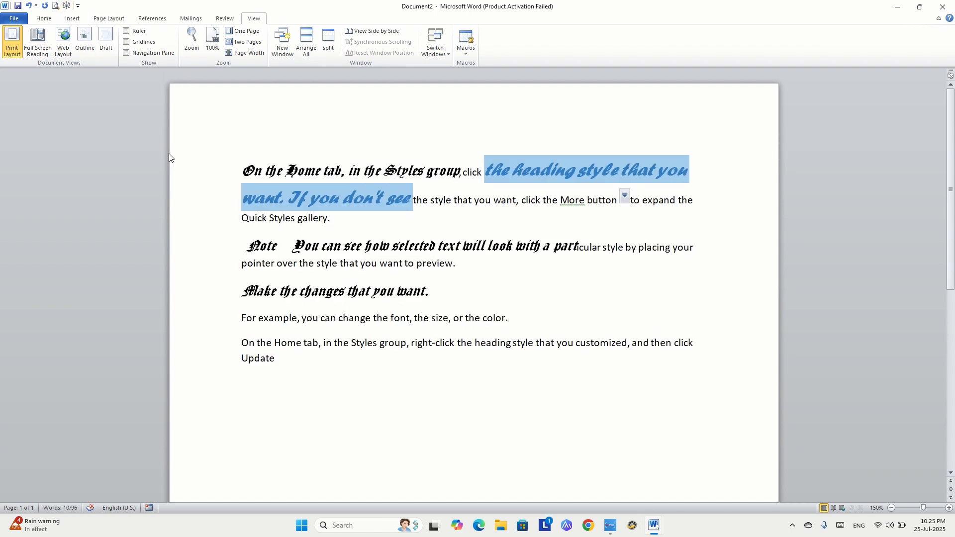
click(347, 355)
click(423, 246)
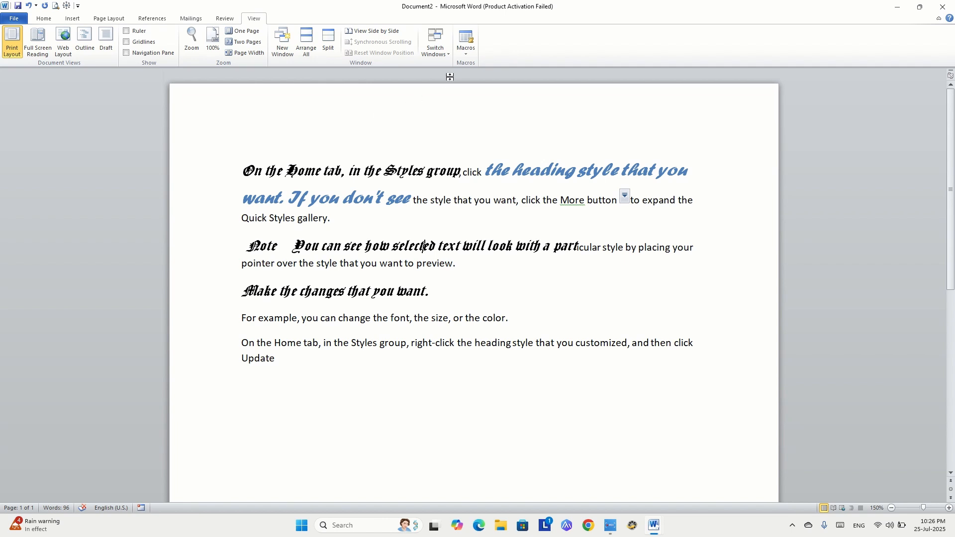
click(471, 57)
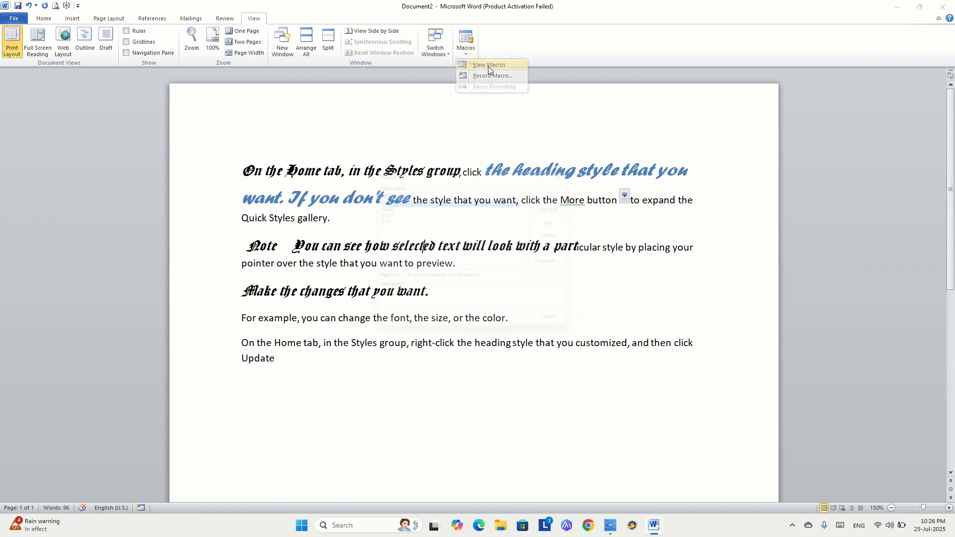
click(487, 66)
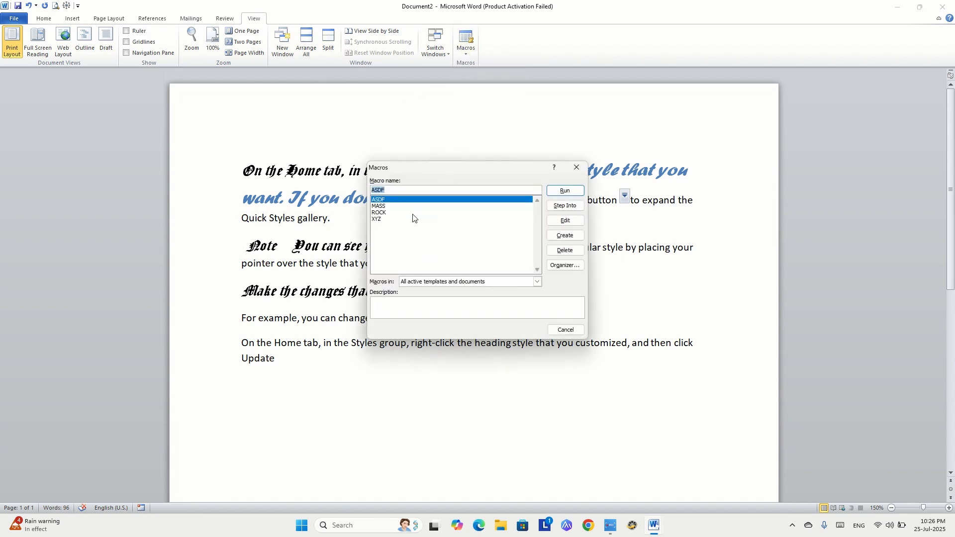
click(381, 206)
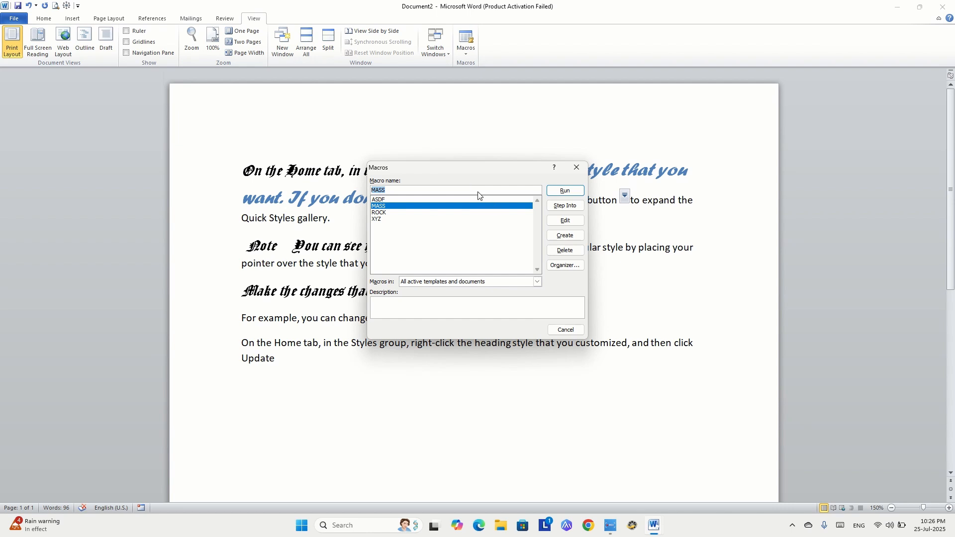
click(575, 170)
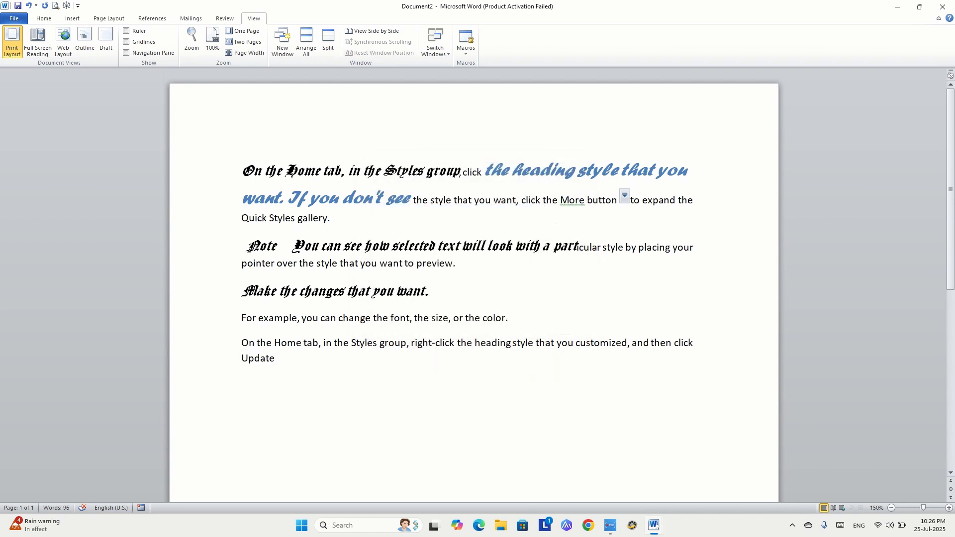
- Select the text from "Note" through "For example, you can change the font, the size, or the color." and run MASS from the macro list
drag(248, 247, 513, 321)
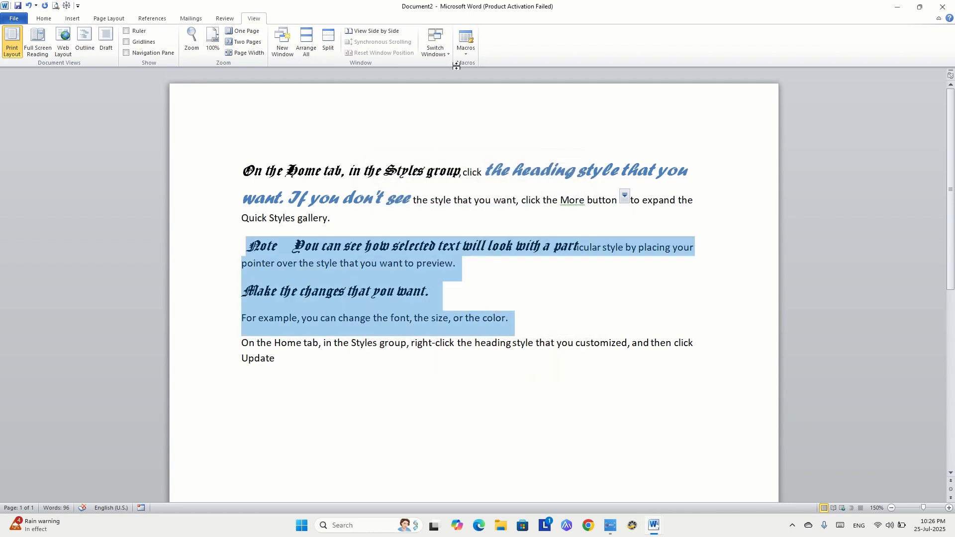
click(468, 52)
click(485, 66)
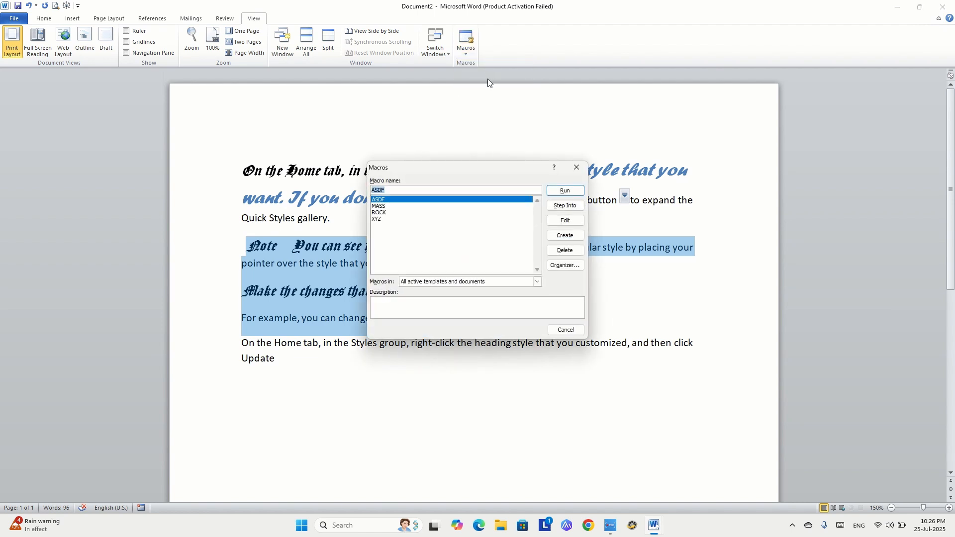
click(386, 206)
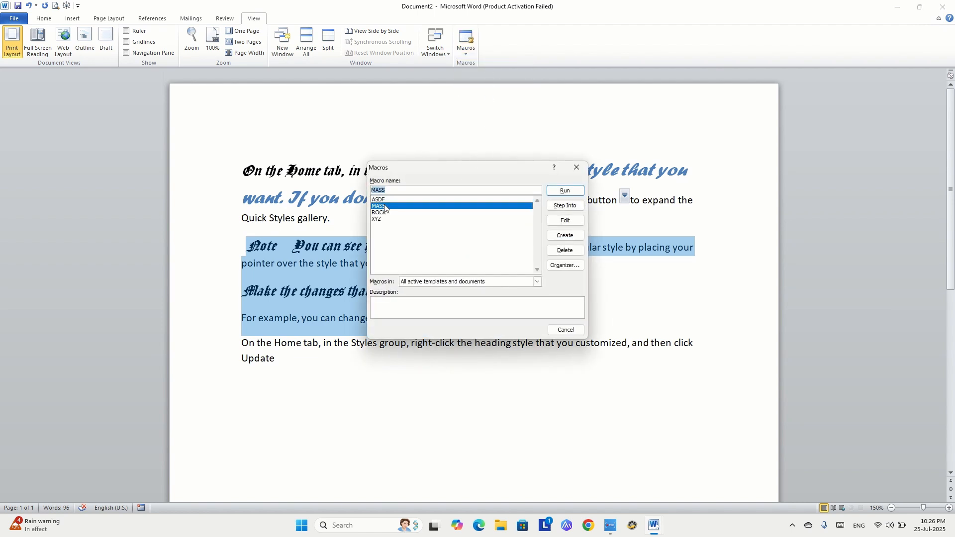
click(559, 190)
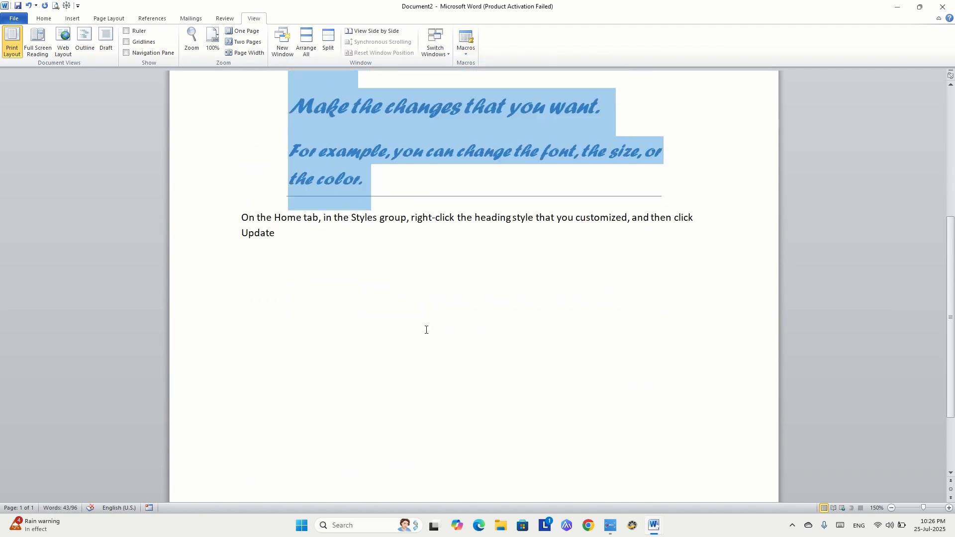
scroll(425, 329, up, 5)
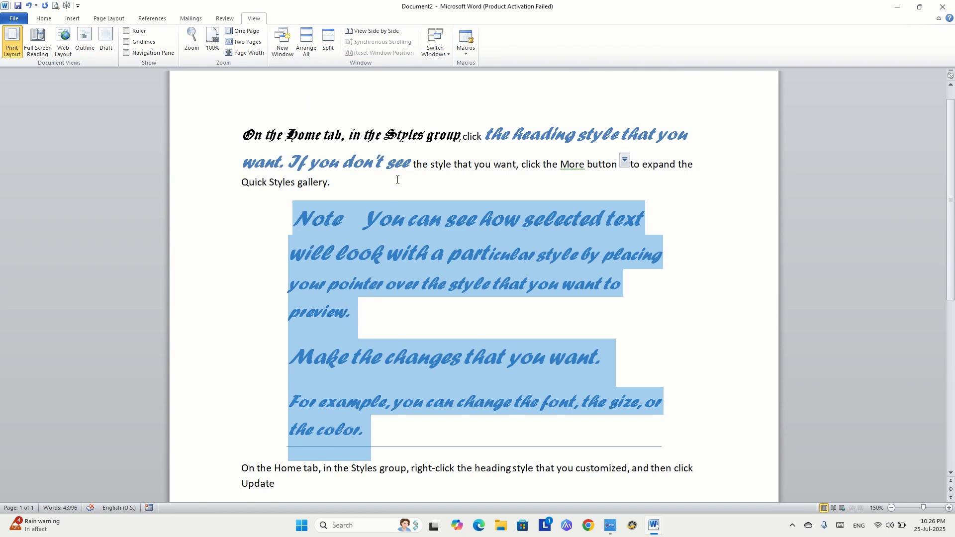
scroll(350, 267, down, 4)
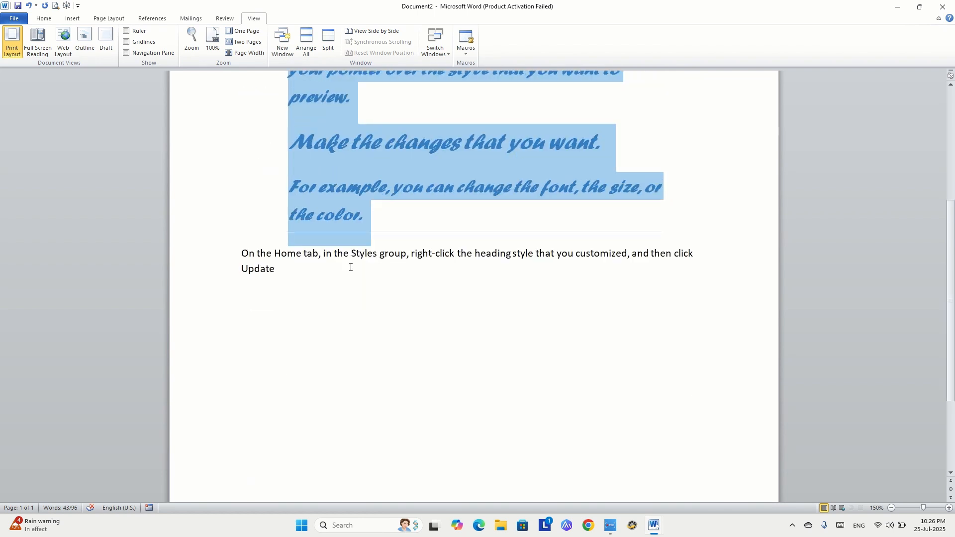
- Close Document2 without saving its changes
click(942, 6)
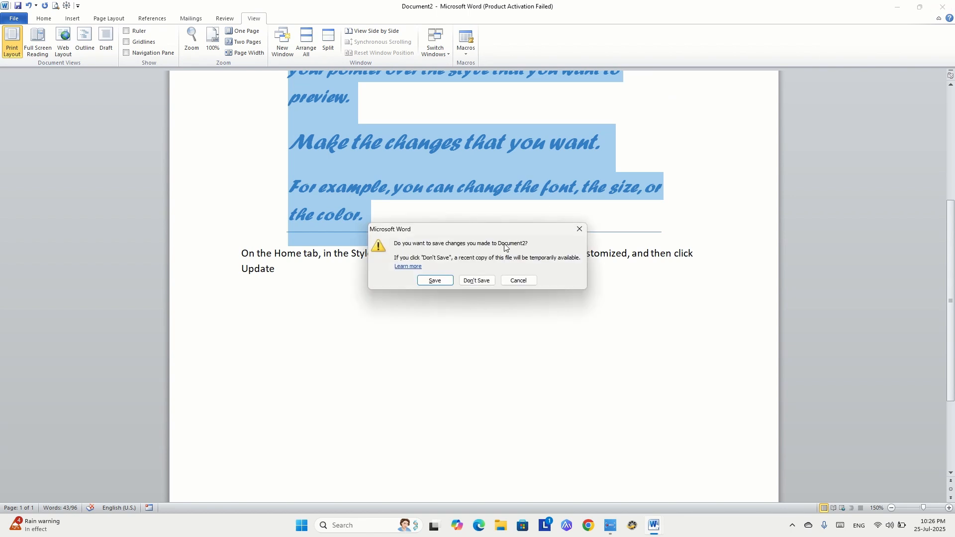
click(477, 279)
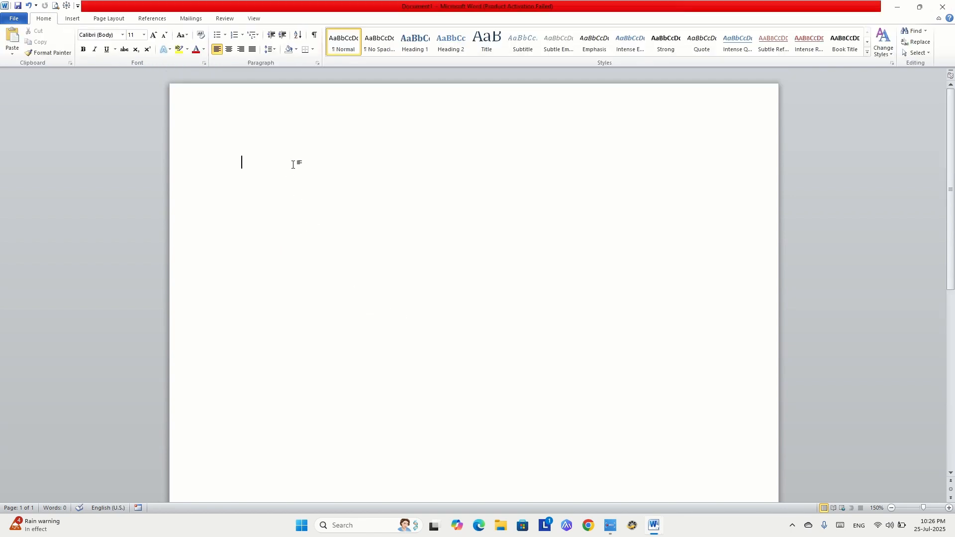
- Enter five separate lines of sample text: FHTYUHKHKHJKH, HKGJKHKGHKJGJK, FHJFHJFHJ, GJGJGKJHJKH and GHJGKHKHJKJHK
text(FHTYUHKHKHJKH)
key(Return)
text(HKGJKHKGHKJGJK)
key(Return)
text(FHJFHJFHJ)
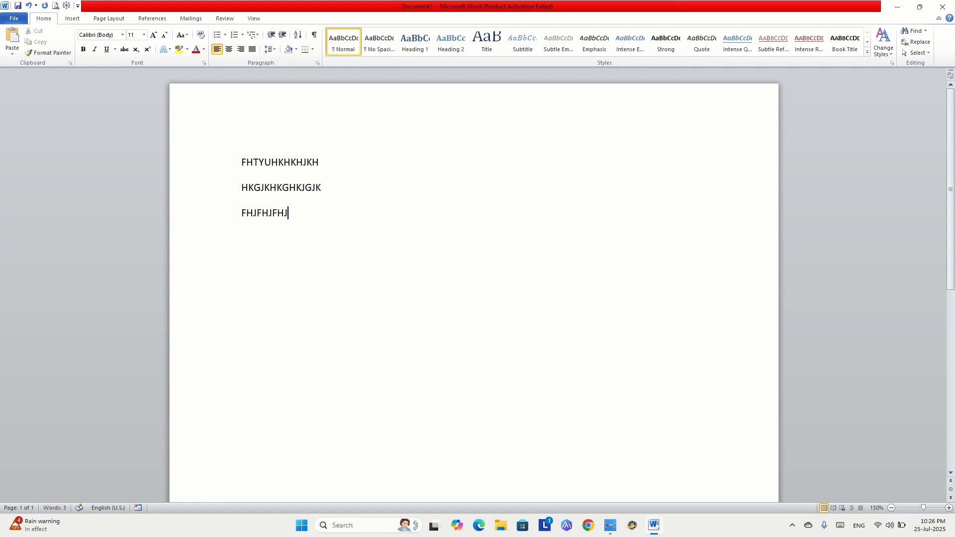
key(Return)
text(GJGJGKJHJKH)
key(Return)
text(GHJGKHKHJKJHK)
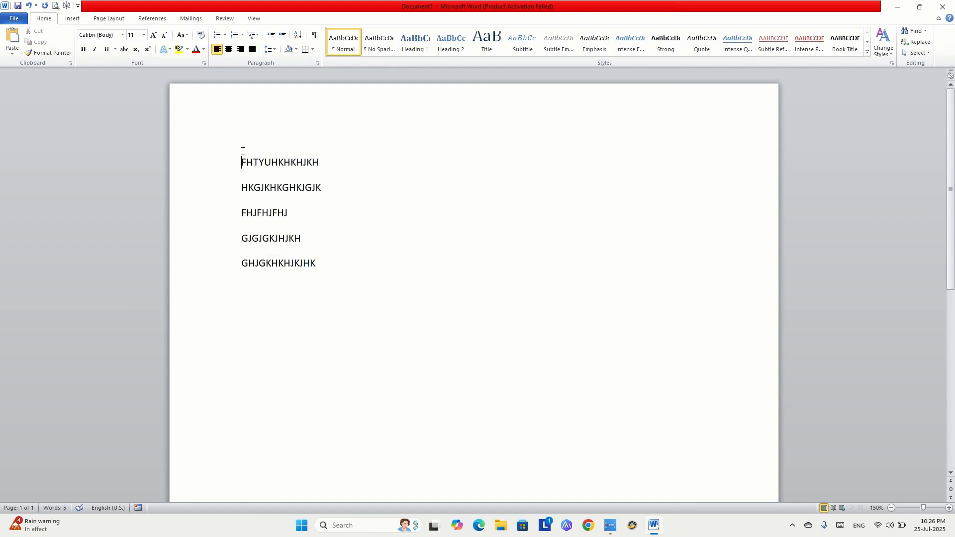
- Run the button-assigned macro that applies bold italic 18 pt Forte and the Intense Quote style on the first line, then deselect it
drag(242, 160, 322, 163)
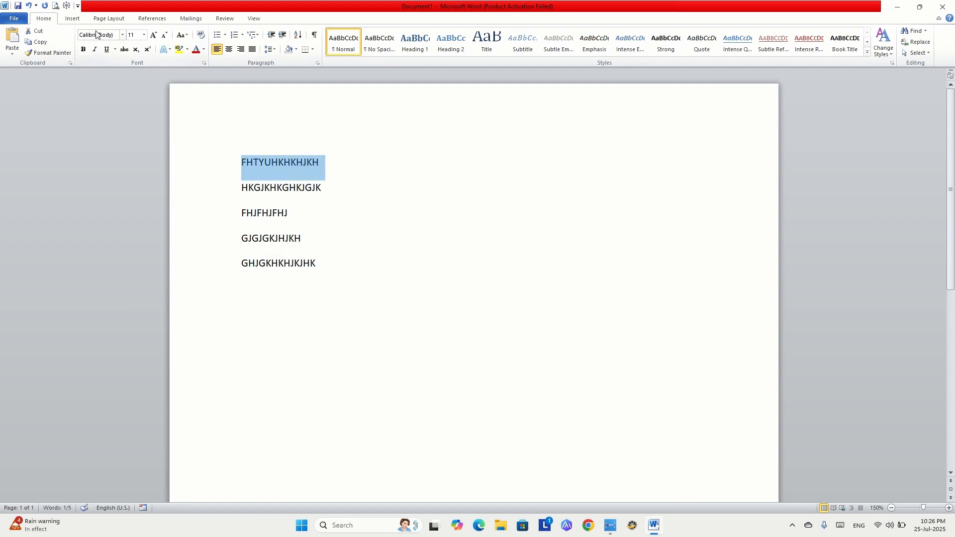
click(67, 9)
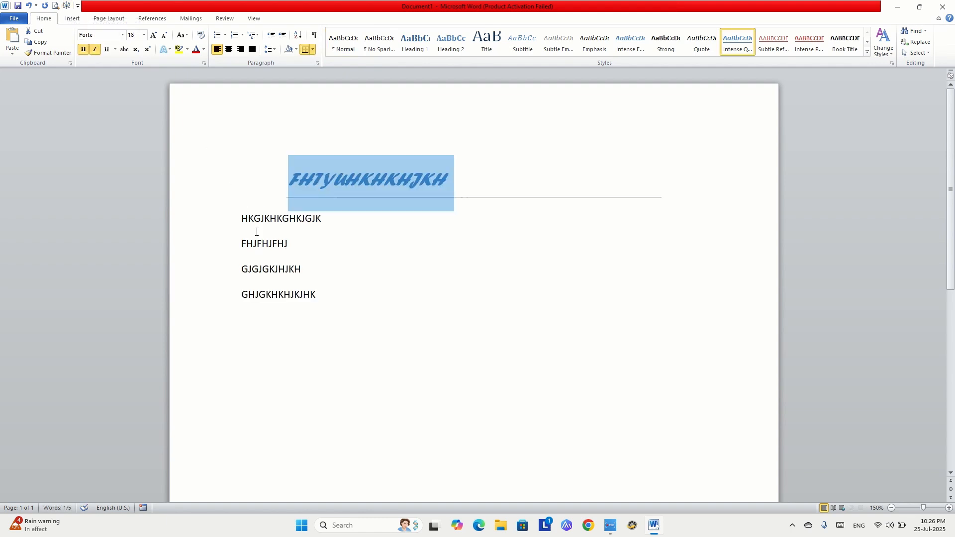
click(293, 266)
- Run the shortcut-assigned macro that applies bold italic 14 pt SHREE-ENG-005 on the last line, GHJGKHKHJKJHK, and deselect it
drag(241, 285, 330, 296)
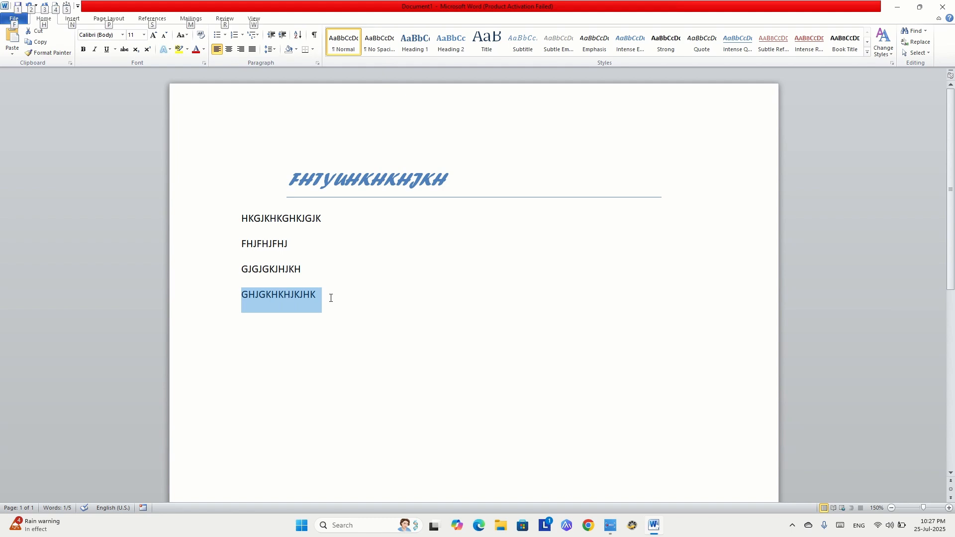
key(alt+m)
click(336, 251)
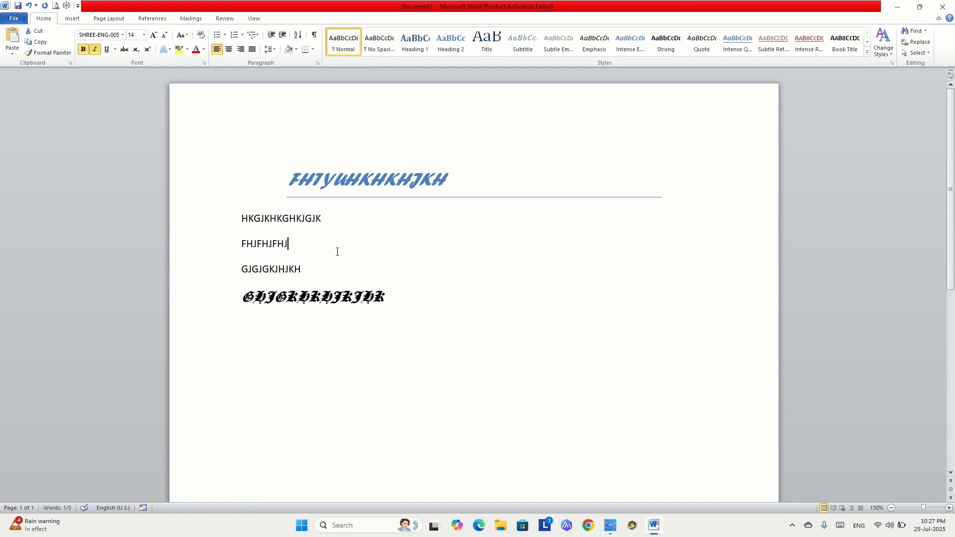
- Select the third line, FHJFHJFHJ, run the ASDF macro on it from the macro list and deselect the text
drag(242, 243, 309, 249)
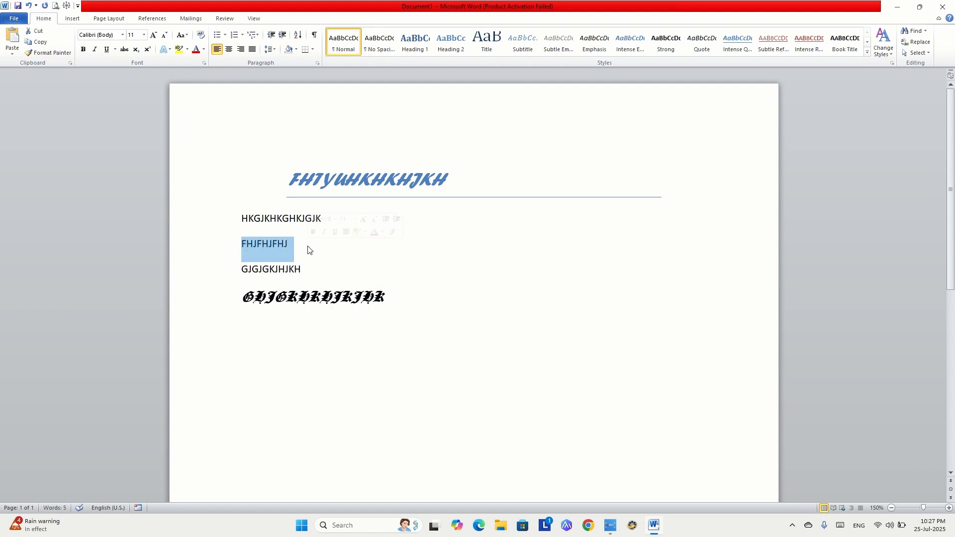
click(254, 18)
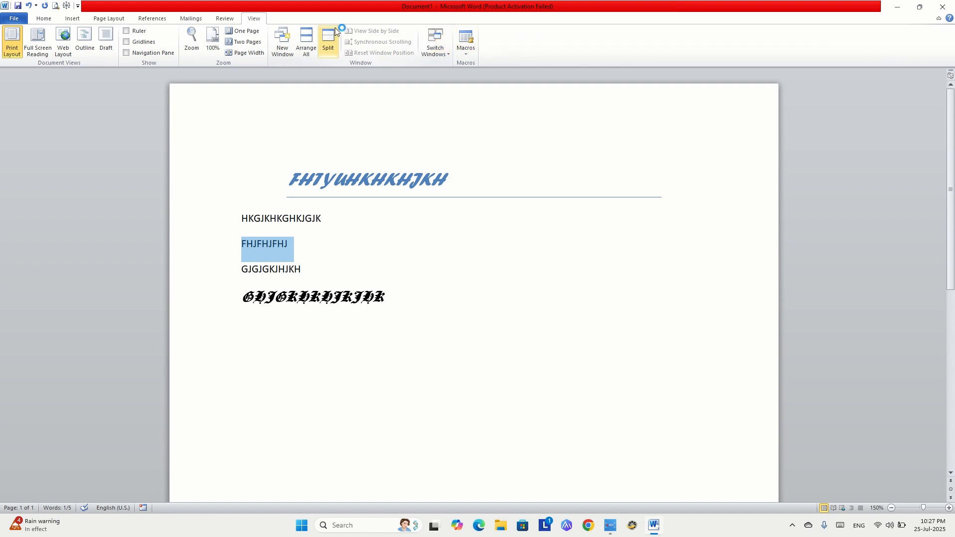
click(301, 269)
drag(242, 243, 295, 244)
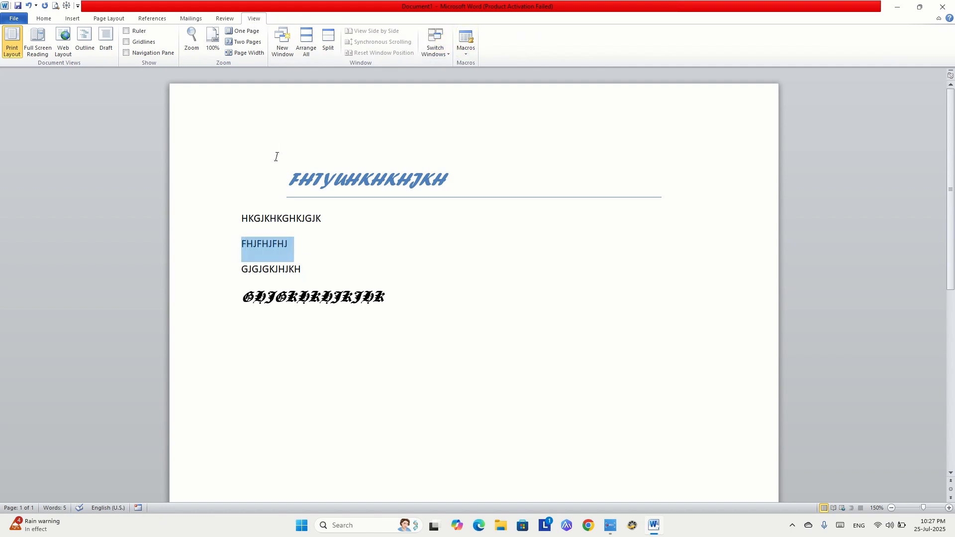
click(471, 54)
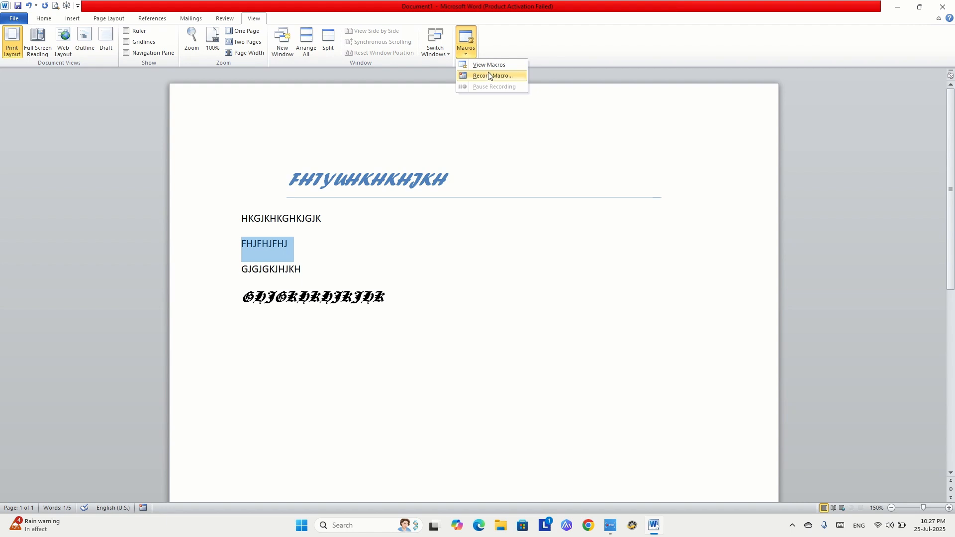
click(489, 65)
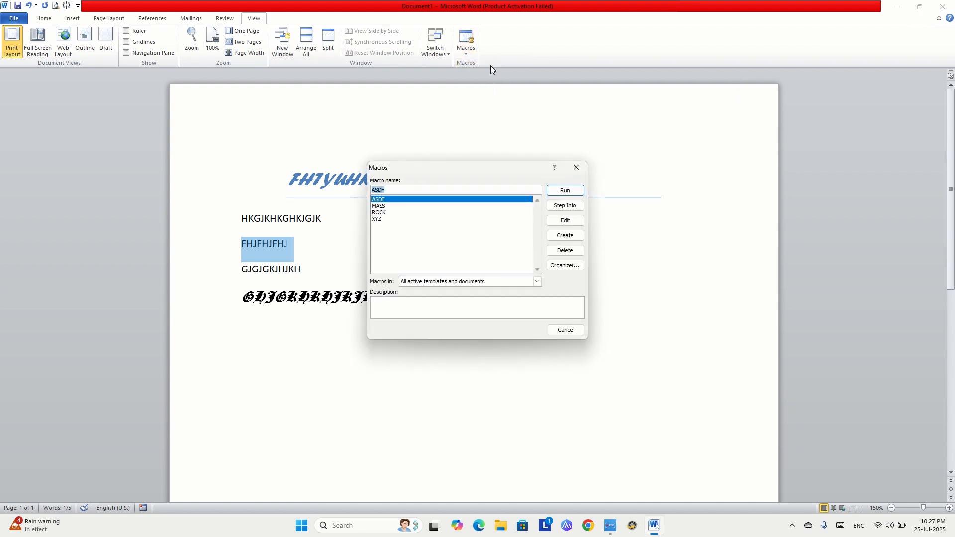
click(382, 206)
click(383, 213)
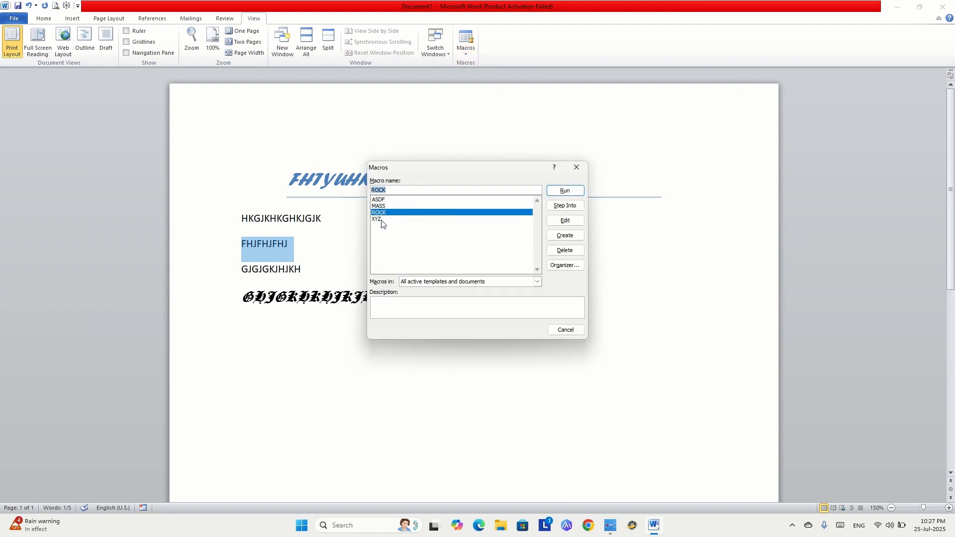
click(382, 222)
click(387, 200)
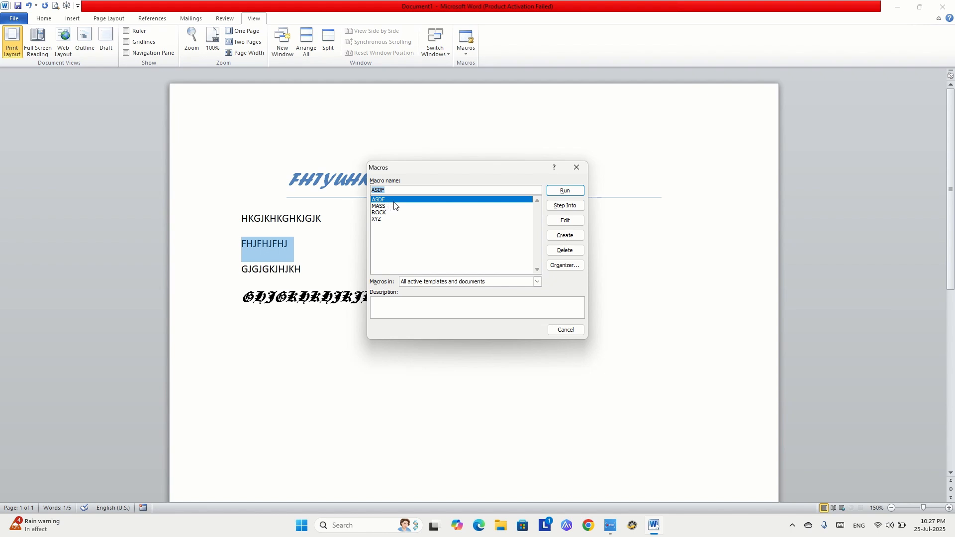
click(566, 191)
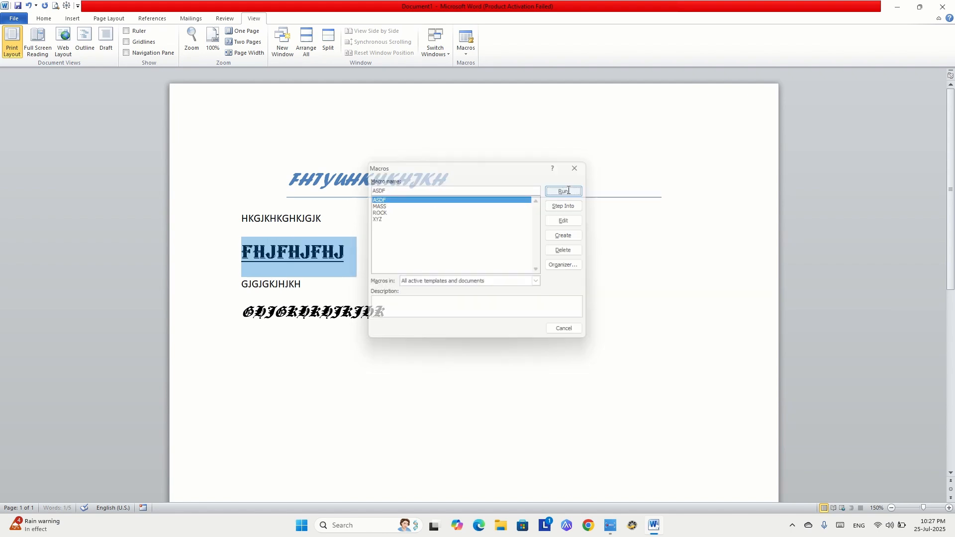
click(312, 278)
drag(288, 196, 383, 198)
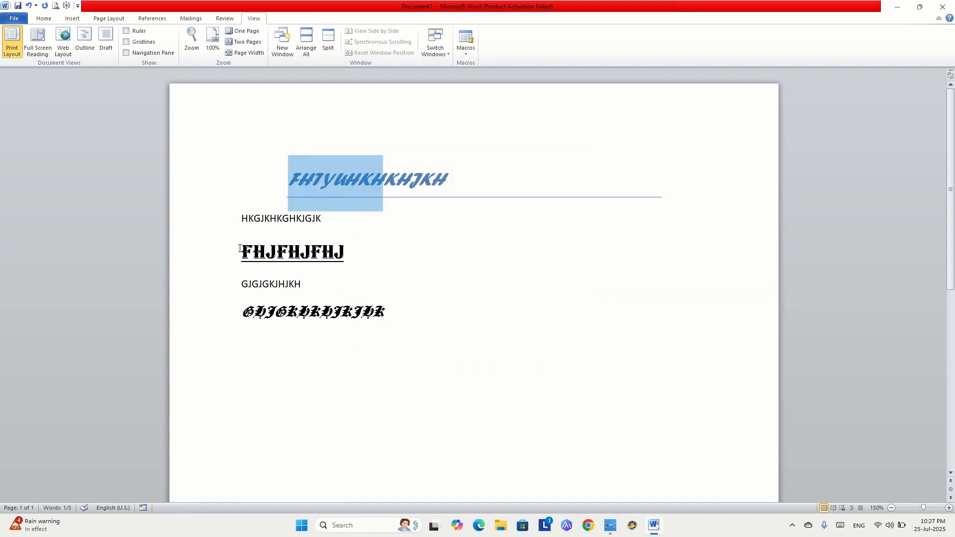
drag(241, 250, 341, 261)
click(236, 321)
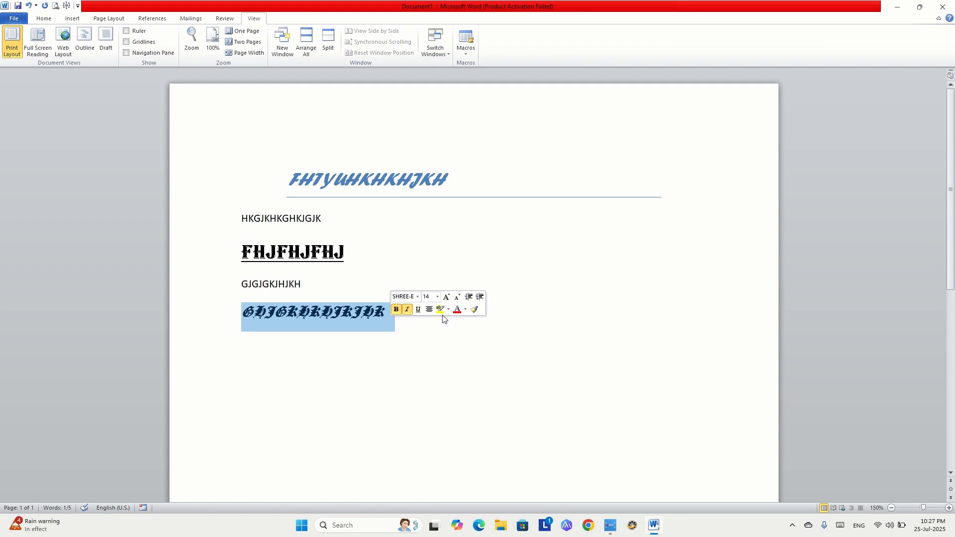
click(423, 340)
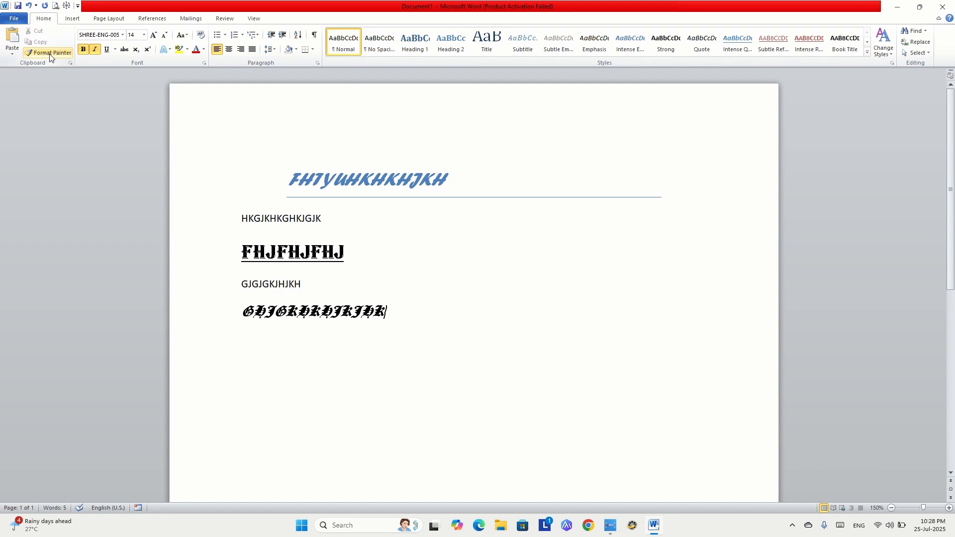
- Copy the formatting of the first line, FHTYUHKHKHJKH, to the fourth line, GJGJGKJHJKH, with Format Painter and deselect the text
click(322, 190)
drag(290, 178, 460, 180)
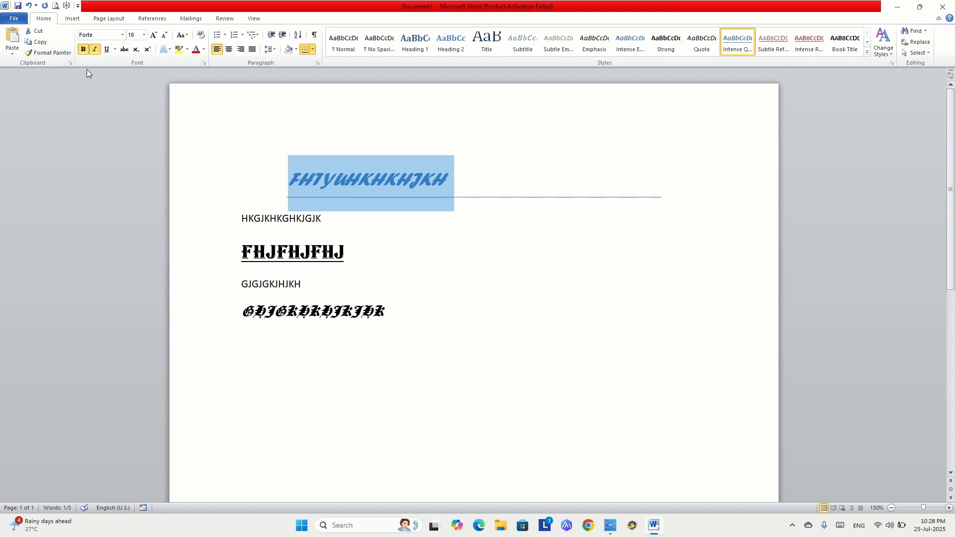
click(380, 234)
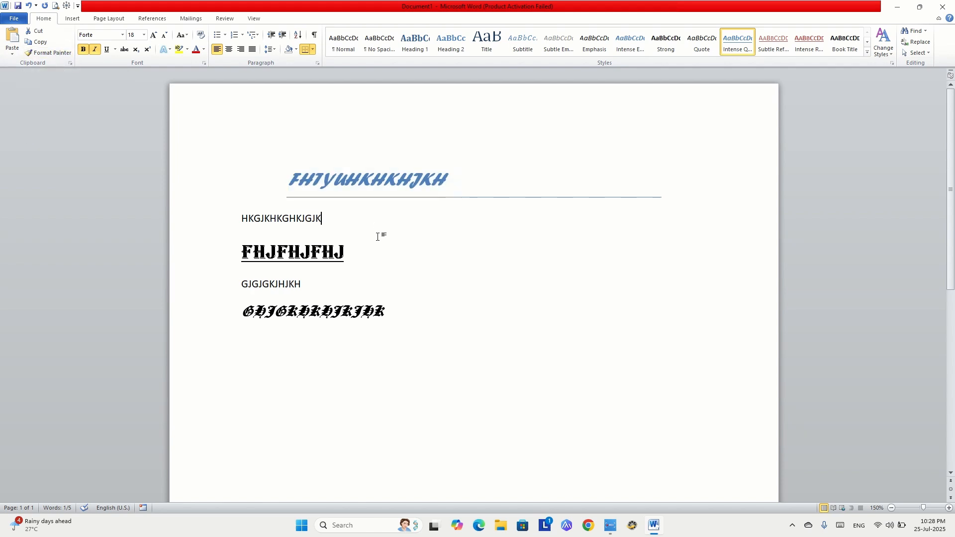
drag(289, 178, 464, 179)
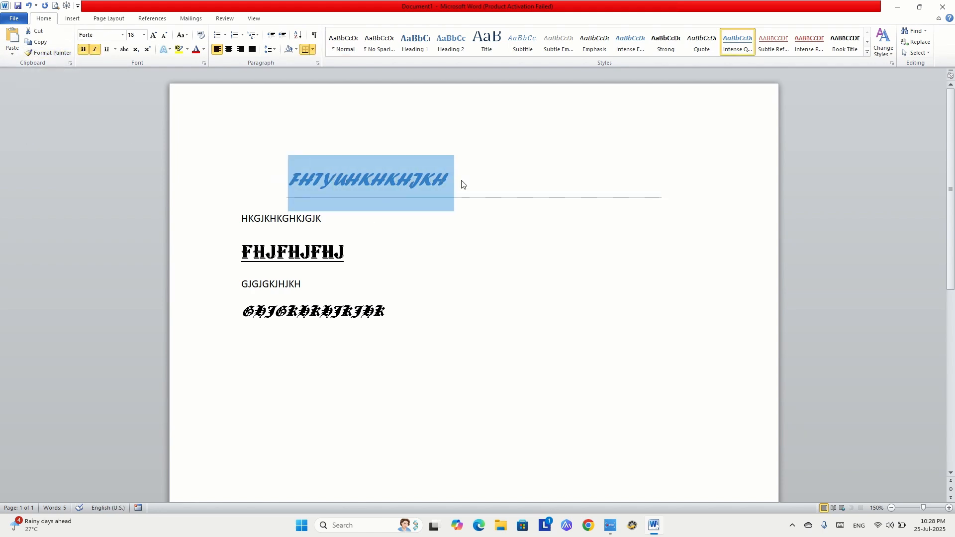
click(384, 278)
drag(286, 180, 453, 181)
click(41, 57)
drag(238, 283, 361, 282)
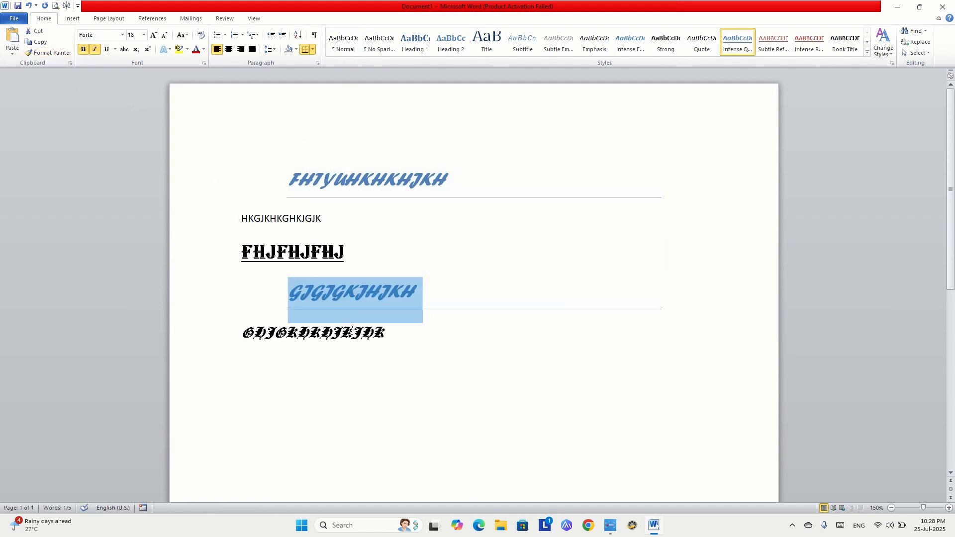
click(359, 291)
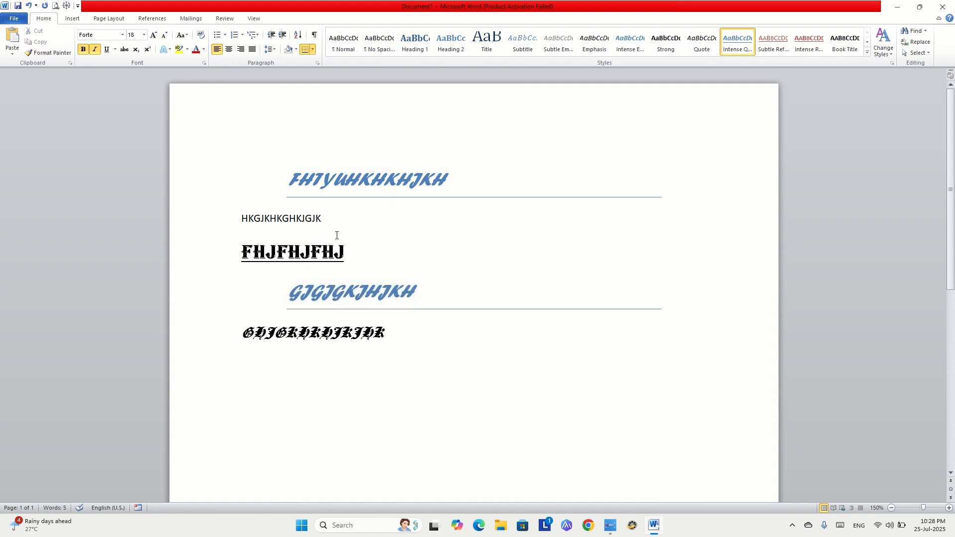
- Open the list of recorded macros
click(254, 19)
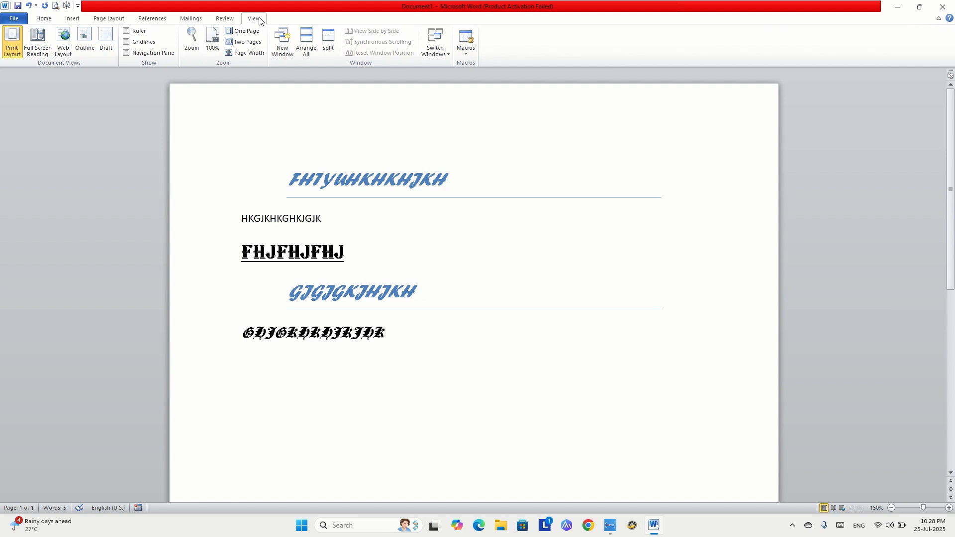
click(470, 55)
click(487, 65)
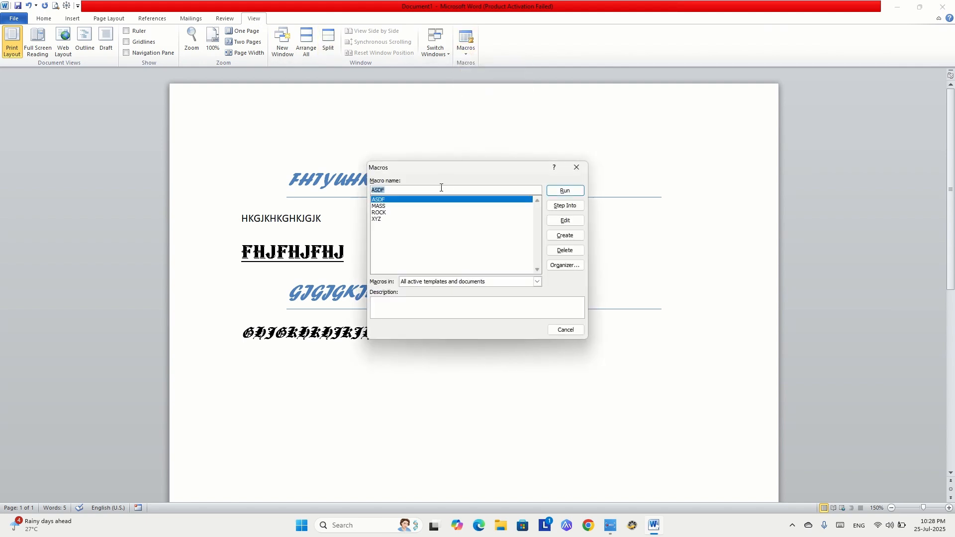